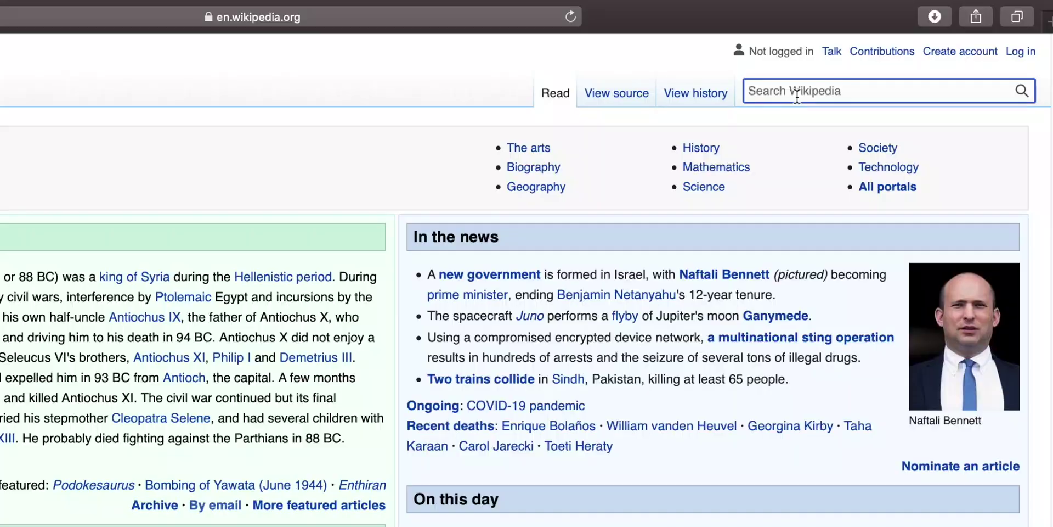
Step: Search Wikipedia for "dot product" and look through the article and its Estonian version, "Skalaarkorrutis"
{"action": "type", "text": "dot product"}
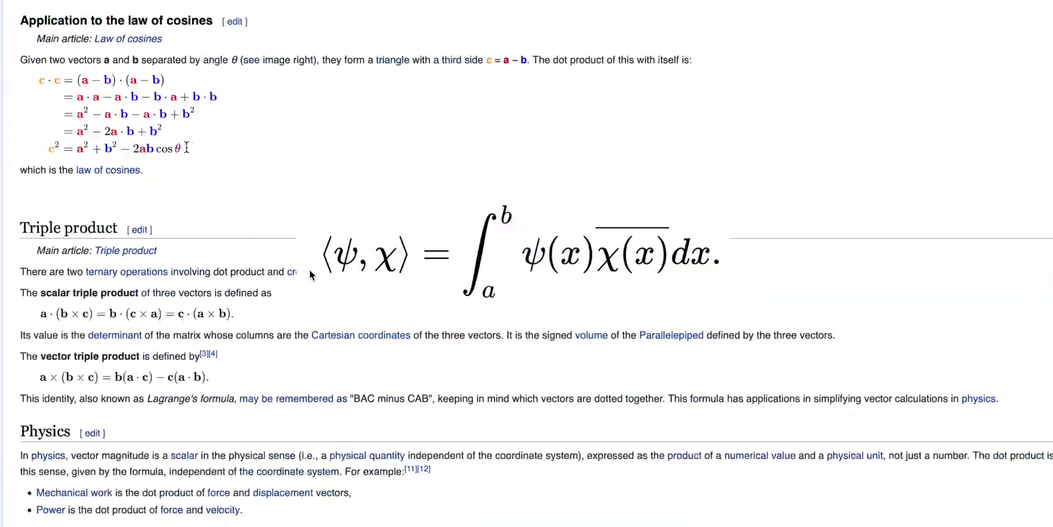
{"action": "scroll", "coordinate": [526, 264], "scroll_direction": "down", "scroll_amount": 10}
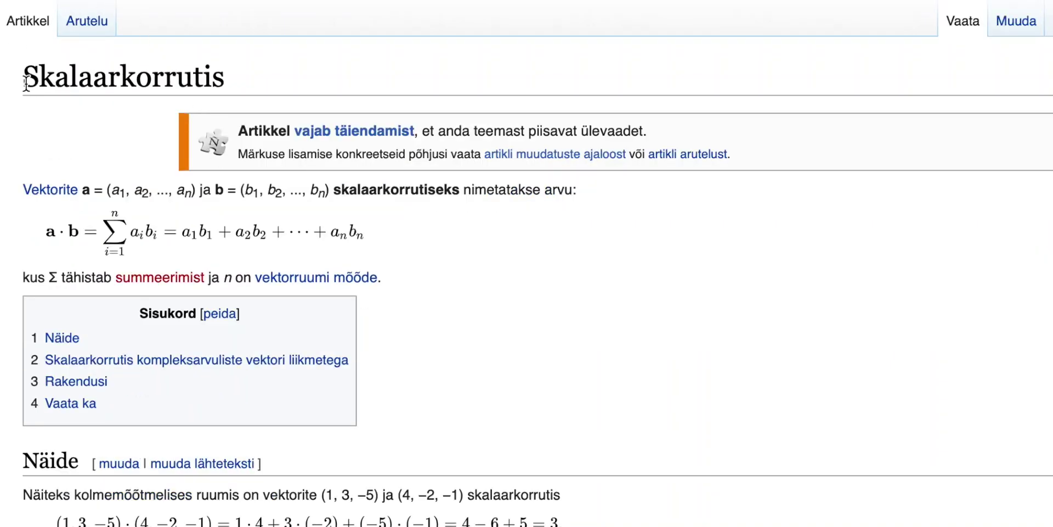
{"action": "left_click_drag", "start_coordinate": [23, 80], "coordinate": [246, 87]}
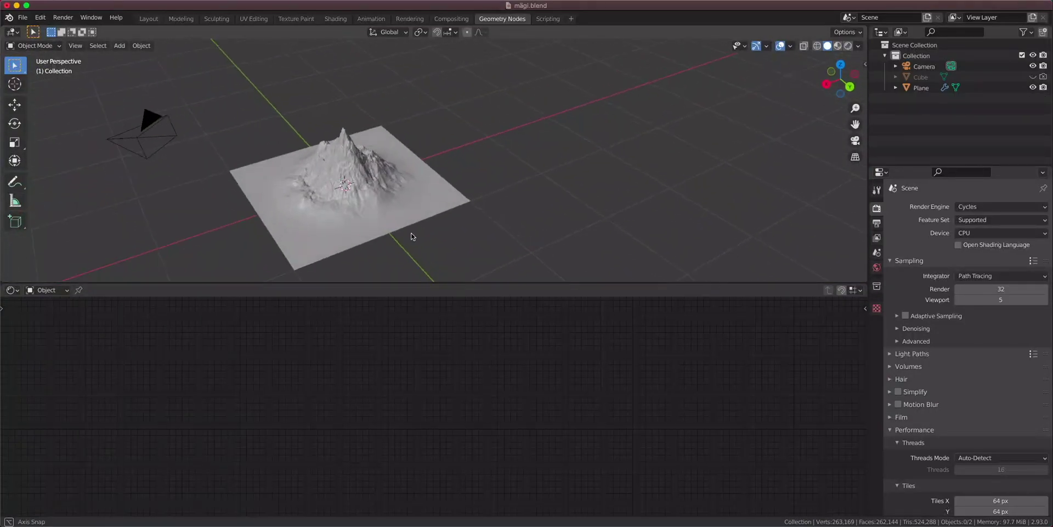
Step: Switch to Blender, select the mountain plane, preview it with rendered shading and view it from the right side
{"action": "middle_click_drag", "start_coordinate": [412, 236], "coordinate": [565, 230], "text": "shift"}
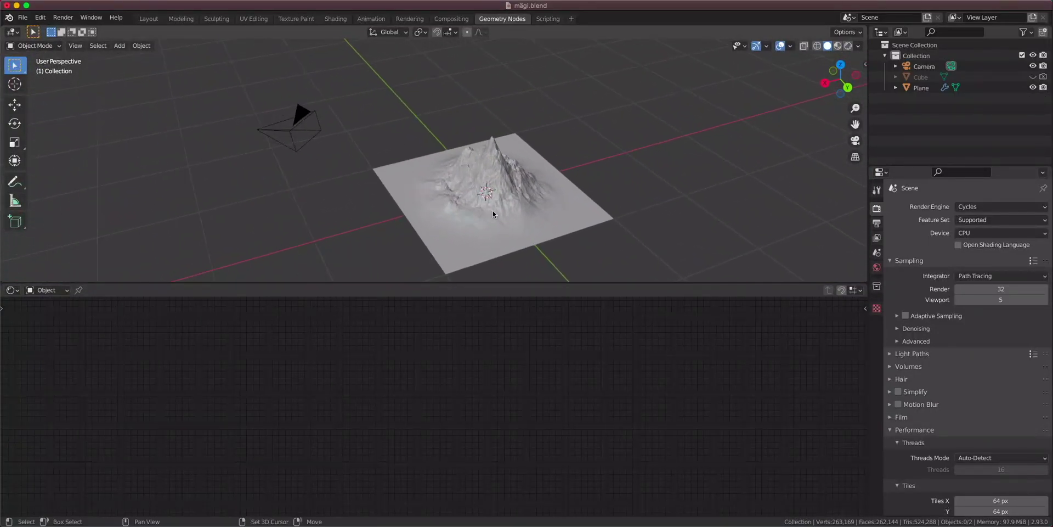
{"action": "scroll", "coordinate": [582, 209], "scroll_direction": "up", "scroll_amount": 3}
{"action": "middle_click_drag", "start_coordinate": [620, 208], "coordinate": [400, 179]}
{"action": "left_click", "coordinate": [403, 178]}
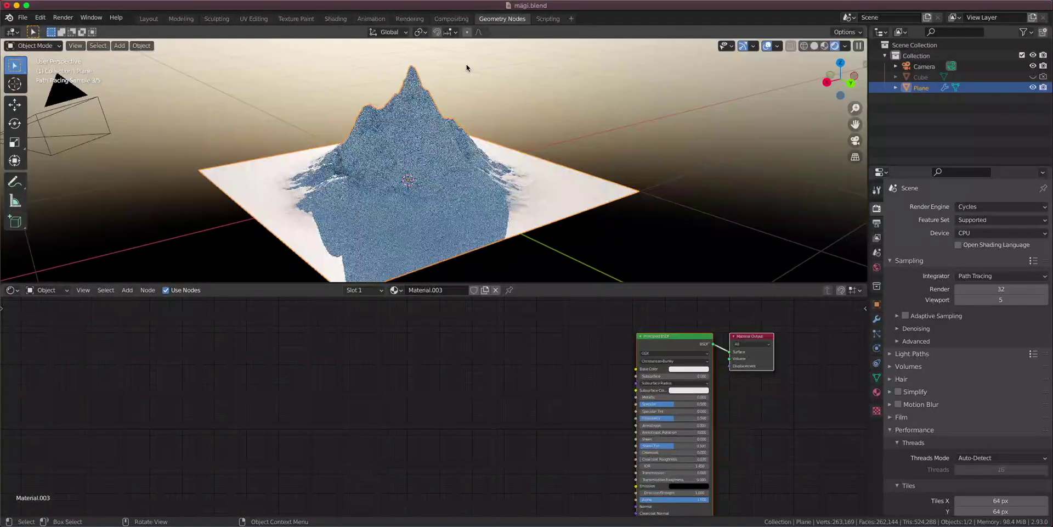
{"action": "middle_click_drag", "start_coordinate": [455, 132], "coordinate": [400, 137]}
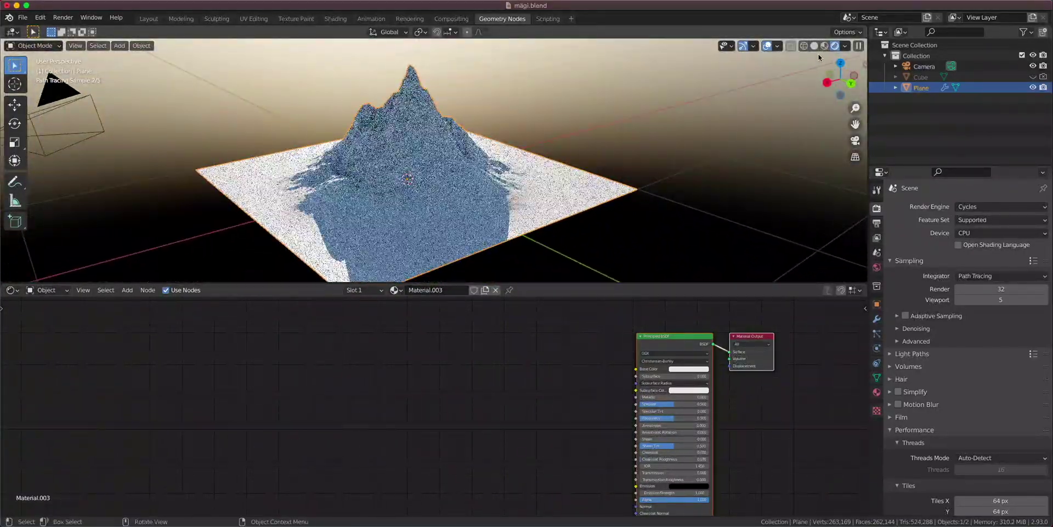
{"action": "left_click", "coordinate": [827, 83]}
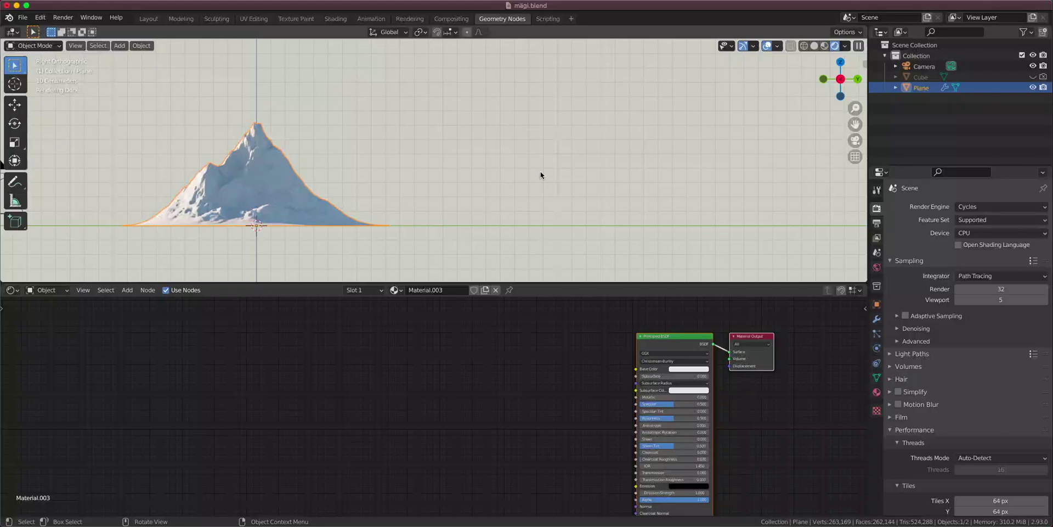
Step: Set the viewport to Solid shading and draw a trapezoid hill as an annotation beside the mountain
{"action": "key", "text": "z"}
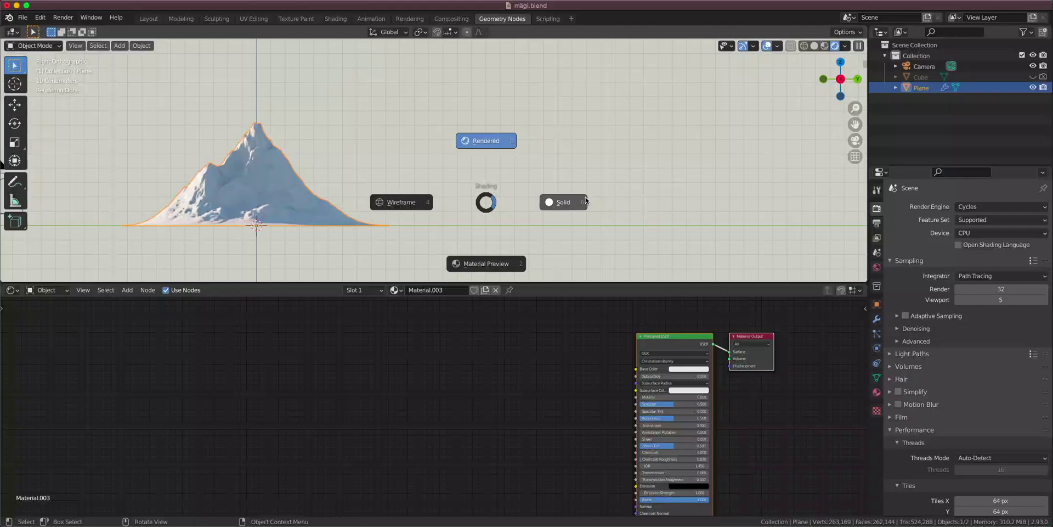
{"action": "left_click", "coordinate": [564, 203]}
{"action": "key", "text": "d"}
{"action": "mouse_move", "coordinate": [420, 225]}
{"action": "left_mouse_down"}
{"action": "mouse_move", "coordinate": [449, 149]}
{"action": "mouse_move", "coordinate": [548, 155]}
{"action": "mouse_move", "coordinate": [557, 211]}
{"action": "left_mouse_up"}
{"action": "left_click_drag", "start_coordinate": [558, 211], "coordinate": [560, 225]}
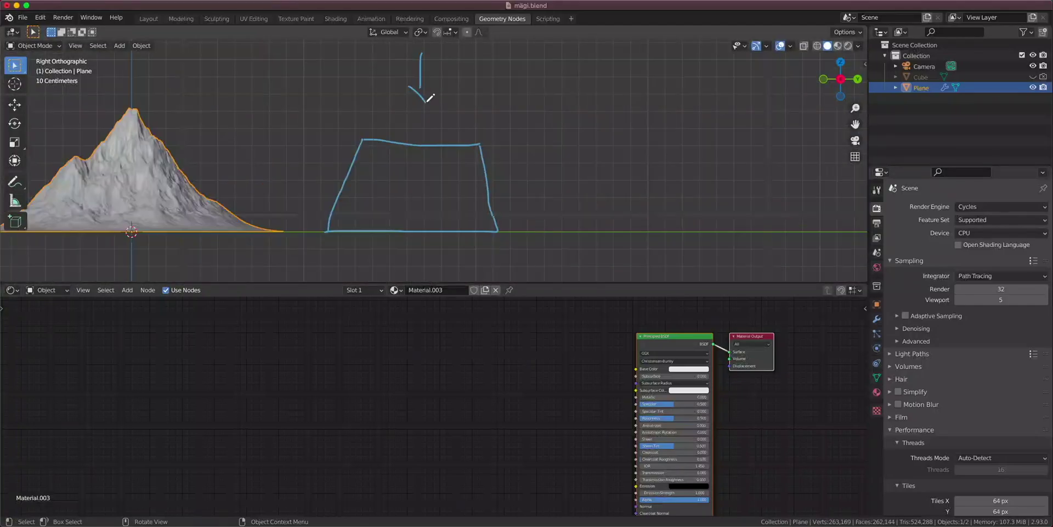
Step: Annotate a downward arrow above the trapezoid hill with a snowflake on each side of it
{"action": "left_click_drag", "start_coordinate": [425, 102], "coordinate": [438, 82]}
{"action": "mouse_move", "coordinate": [373, 70]}
{"action": "left_mouse_down"}
{"action": "mouse_move", "coordinate": [365, 83]}
{"action": "mouse_move", "coordinate": [378, 78]}
{"action": "left_mouse_up"}
{"action": "left_click_drag", "start_coordinate": [461, 60], "coordinate": [451, 77]}
{"action": "left_click_drag", "start_coordinate": [451, 62], "coordinate": [457, 72]}
Step: Draw a thick snow layer on the hill's flat top and thin layers along both slopes
{"action": "mouse_move", "coordinate": [362, 142]}
{"action": "left_mouse_down"}
{"action": "mouse_move", "coordinate": [475, 125]}
{"action": "mouse_move", "coordinate": [480, 147]}
{"action": "mouse_move", "coordinate": [513, 159]}
{"action": "mouse_move", "coordinate": [515, 225]}
{"action": "mouse_move", "coordinate": [530, 250]}
{"action": "mouse_move", "coordinate": [517, 262]}
{"action": "left_mouse_up"}
{"action": "scroll", "coordinate": [471, 158], "scroll_direction": "up", "scroll_amount": 2}
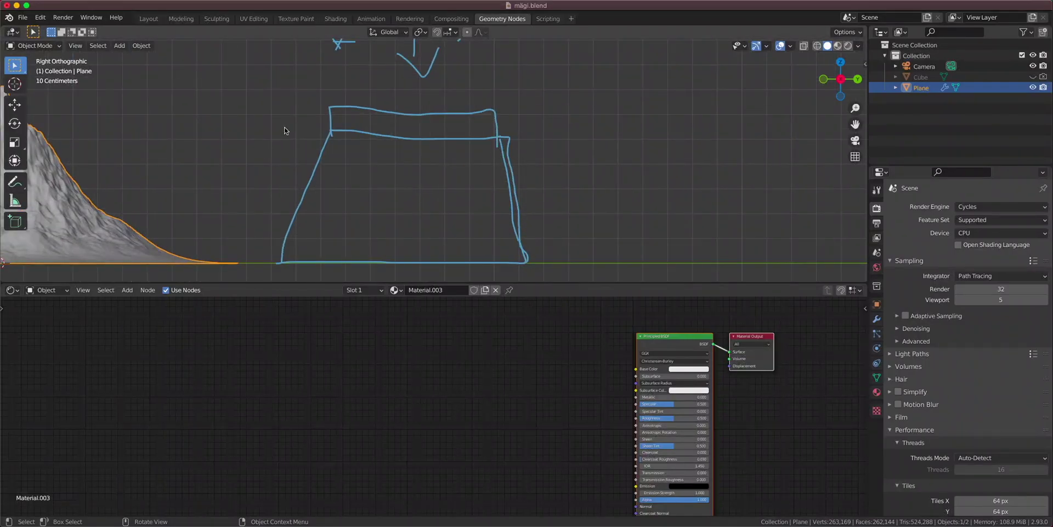
{"action": "mouse_move", "coordinate": [331, 134]}
{"action": "left_mouse_down"}
{"action": "mouse_move", "coordinate": [281, 225]}
{"action": "mouse_move", "coordinate": [277, 263]}
{"action": "left_mouse_up"}
{"action": "scroll", "coordinate": [307, 264], "scroll_direction": "down", "scroll_amount": 2}
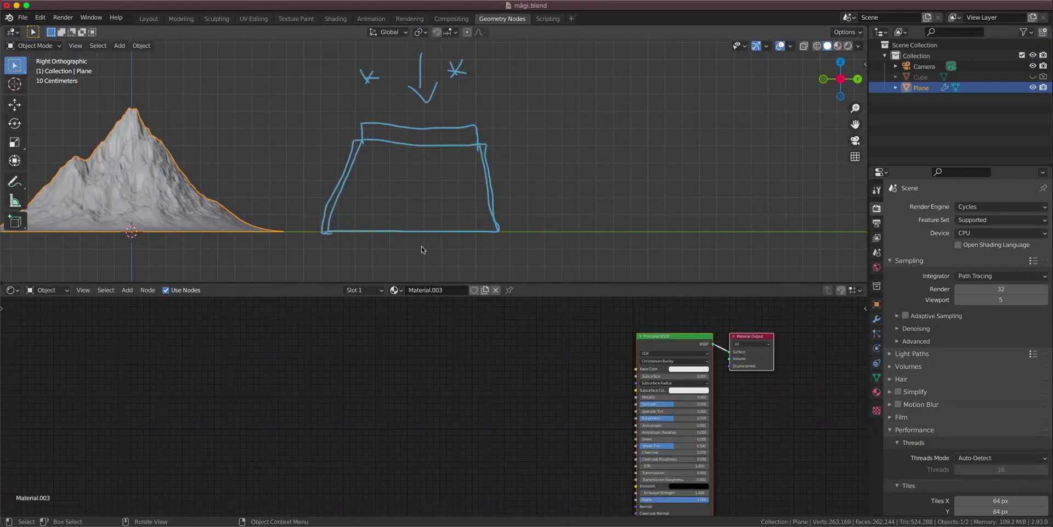
Step: Annotate an empty-set symbol beneath the hill and the values 1 on top, 0,2 and 0,1 on the slopes, and 0 at the base
{"action": "mouse_move", "coordinate": [423, 248]}
{"action": "left_mouse_down"}
{"action": "mouse_move", "coordinate": [429, 259]}
{"action": "mouse_move", "coordinate": [426, 248]}
{"action": "mouse_move", "coordinate": [407, 262]}
{"action": "left_mouse_up"}
{"action": "middle_click_drag", "start_coordinate": [532, 195], "coordinate": [417, 218], "text": "shift"}
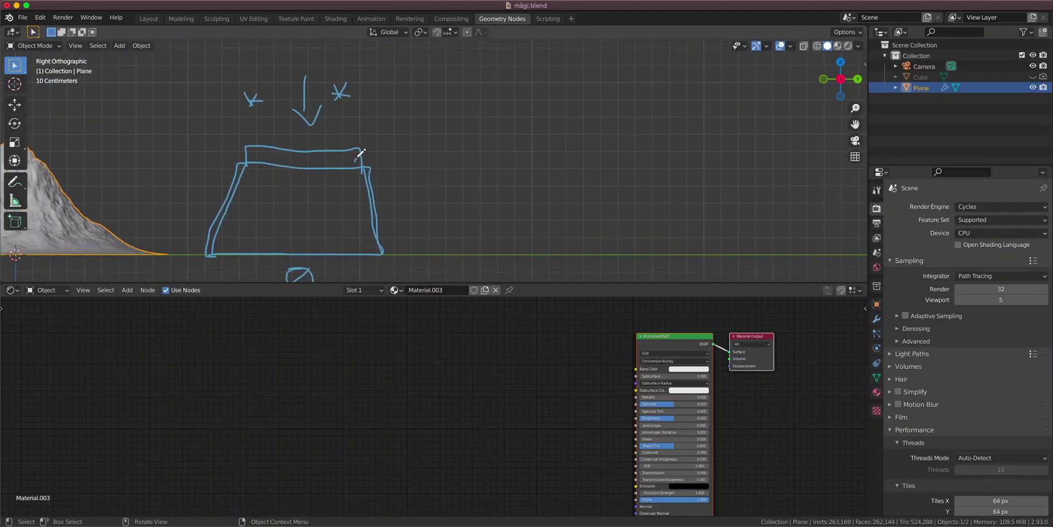
{"action": "left_click_drag", "start_coordinate": [354, 162], "coordinate": [382, 177]}
{"action": "mouse_move", "coordinate": [318, 216]}
{"action": "middle_mouse_down"}
{"action": "mouse_move", "coordinate": [320, 165]}
{"action": "mouse_move", "coordinate": [323, 211]}
{"action": "middle_mouse_up"}
{"action": "left_click", "coordinate": [840, 79]}
{"action": "middle_click_drag", "start_coordinate": [488, 188], "coordinate": [528, 131], "text": "shift"}
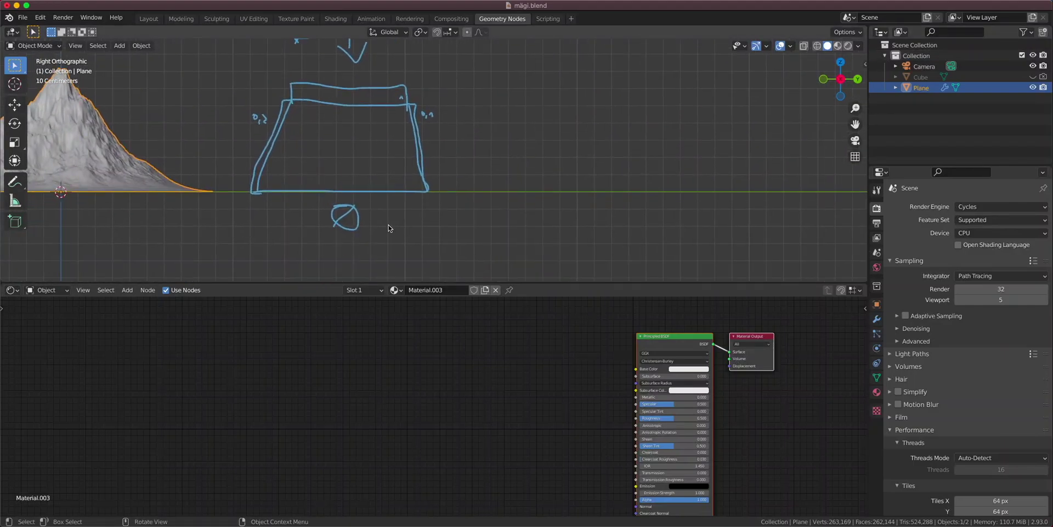
{"action": "left_click_drag", "start_coordinate": [412, 192], "coordinate": [416, 204]}
{"action": "scroll", "coordinate": [372, 165], "scroll_direction": "up", "scroll_amount": 3}
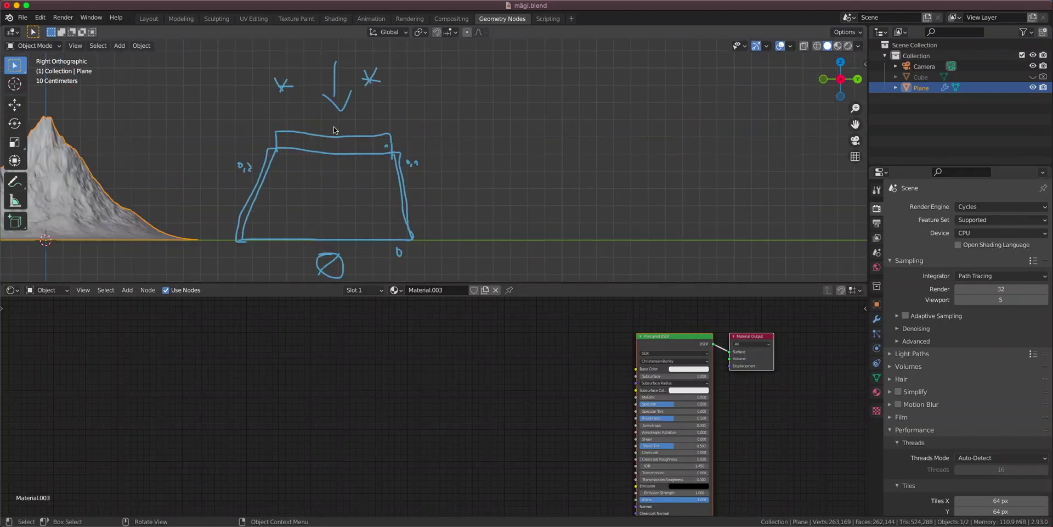
Step: Draw outward normal arrows from the hill's top, both slopes and base
{"action": "left_click_drag", "start_coordinate": [328, 110], "coordinate": [329, 152]}
{"action": "left_click_drag", "start_coordinate": [320, 115], "coordinate": [339, 112]}
{"action": "left_click_drag", "start_coordinate": [403, 195], "coordinate": [446, 187]}
{"action": "left_click_drag", "start_coordinate": [437, 182], "coordinate": [445, 202]}
{"action": "mouse_move", "coordinate": [256, 193]}
{"action": "left_mouse_down"}
{"action": "mouse_move", "coordinate": [203, 185]}
{"action": "mouse_move", "coordinate": [202, 195]}
{"action": "left_mouse_up"}
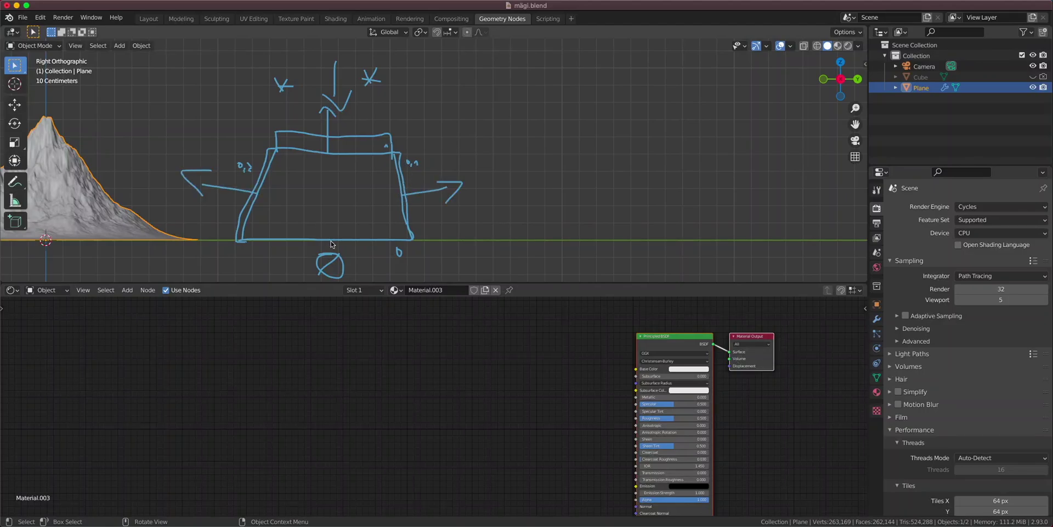
{"action": "left_click_drag", "start_coordinate": [330, 242], "coordinate": [330, 265]}
{"action": "middle_click_drag", "start_coordinate": [331, 277], "coordinate": [331, 241], "text": "shift"}
{"action": "left_click_drag", "start_coordinate": [314, 233], "coordinate": [331, 253]}
Step: Write the opposite-direction case beside the hill: a down arrow and an up arrow equal -1
{"action": "middle_click_drag", "start_coordinate": [395, 170], "coordinate": [372, 216], "text": "shift"}
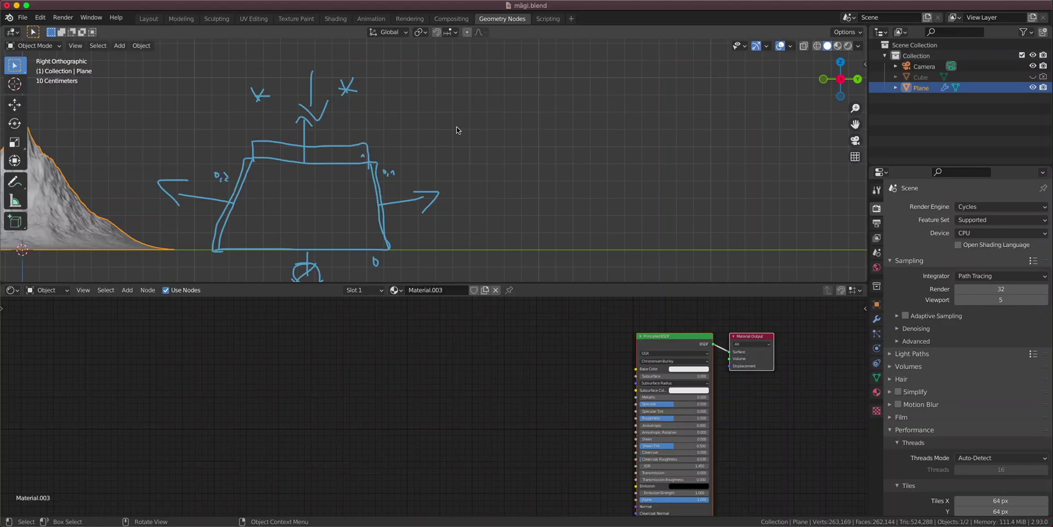
{"action": "mouse_move", "coordinate": [555, 60]}
{"action": "left_mouse_down"}
{"action": "mouse_move", "coordinate": [560, 109]}
{"action": "mouse_move", "coordinate": [570, 98]}
{"action": "mouse_move", "coordinate": [587, 124]}
{"action": "left_mouse_up"}
{"action": "left_click_drag", "start_coordinate": [576, 88], "coordinate": [641, 88]}
{"action": "left_click_drag", "start_coordinate": [623, 99], "coordinate": [674, 91]}
{"action": "mouse_move", "coordinate": [690, 101]}
{"action": "left_mouse_down"}
{"action": "mouse_move", "coordinate": [695, 77]}
{"action": "mouse_move", "coordinate": [697, 102]}
{"action": "left_mouse_up"}
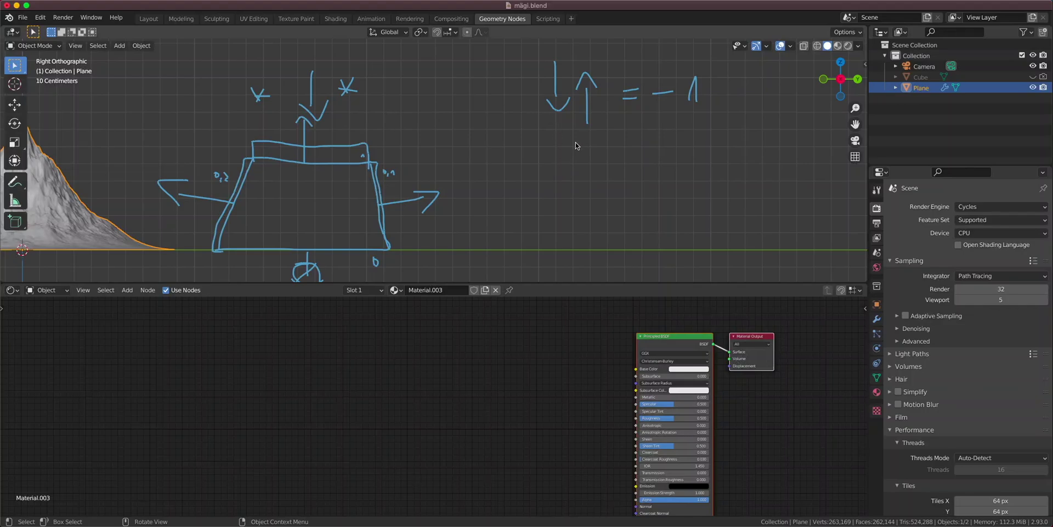
Step: Write the perpendicular case under the first equation: a down arrow and a sideways arrow equal 0
{"action": "left_click_drag", "start_coordinate": [550, 140], "coordinate": [556, 178]}
{"action": "mouse_move", "coordinate": [544, 183]}
{"action": "left_mouse_down"}
{"action": "mouse_move", "coordinate": [612, 198]}
{"action": "mouse_move", "coordinate": [622, 212]}
{"action": "mouse_move", "coordinate": [678, 186]}
{"action": "left_mouse_up"}
{"action": "left_click_drag", "start_coordinate": [659, 193], "coordinate": [678, 192]}
{"action": "mouse_move", "coordinate": [714, 165]}
{"action": "left_mouse_down"}
{"action": "mouse_move", "coordinate": [703, 197]}
{"action": "mouse_move", "coordinate": [714, 162]}
{"action": "left_mouse_up"}
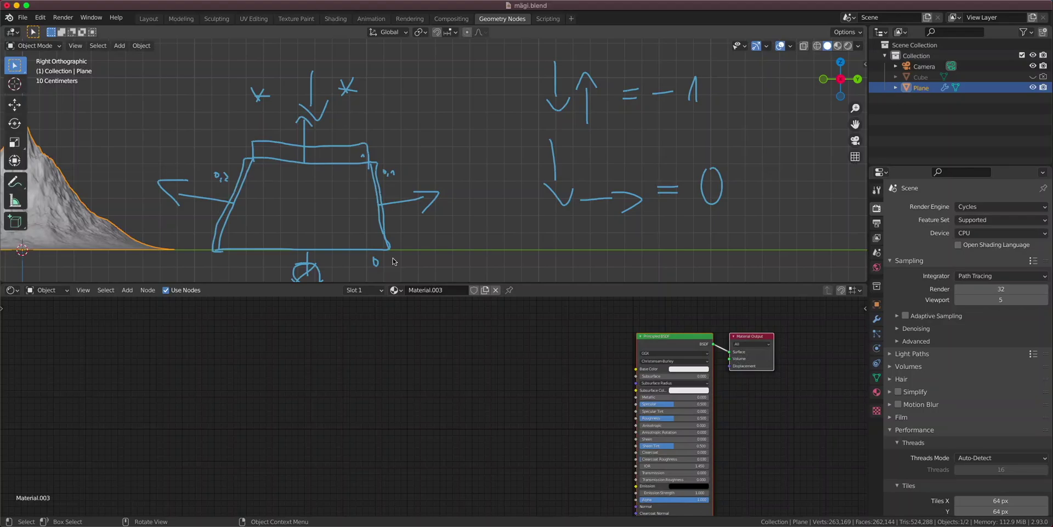
Step: Write the same-direction case under the perpendicular one: two down arrows equal 1
{"action": "middle_click_drag", "start_coordinate": [354, 271], "coordinate": [368, 228], "text": "shift"}
{"action": "mouse_move", "coordinate": [573, 193]}
{"action": "left_mouse_down"}
{"action": "mouse_move", "coordinate": [598, 257]}
{"action": "mouse_move", "coordinate": [657, 224]}
{"action": "mouse_move", "coordinate": [719, 242]}
{"action": "left_mouse_up"}
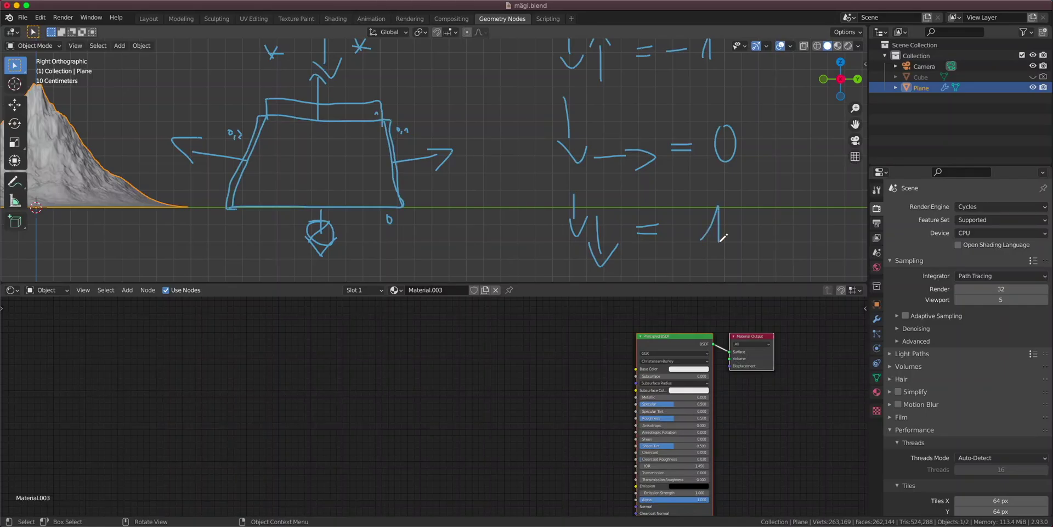
{"action": "scroll", "coordinate": [490, 161], "scroll_direction": "down", "scroll_amount": 1}
{"action": "middle_click_drag", "start_coordinate": [490, 161], "coordinate": [491, 184], "text": "shift"}
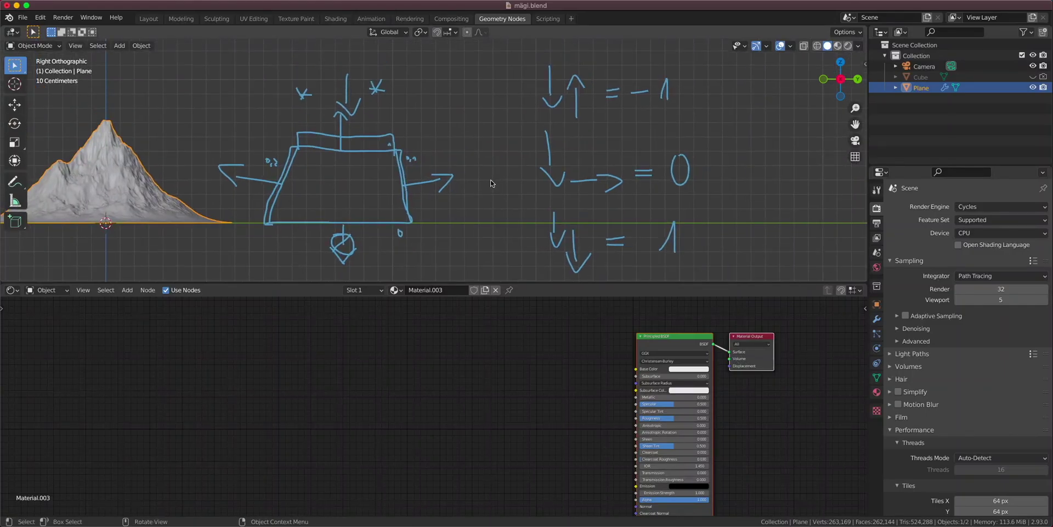
Step: Compare the hill's top, slope and base normals with the three dot product equations
{"action": "scroll", "coordinate": [491, 183], "scroll_direction": "up", "scroll_amount": 7}
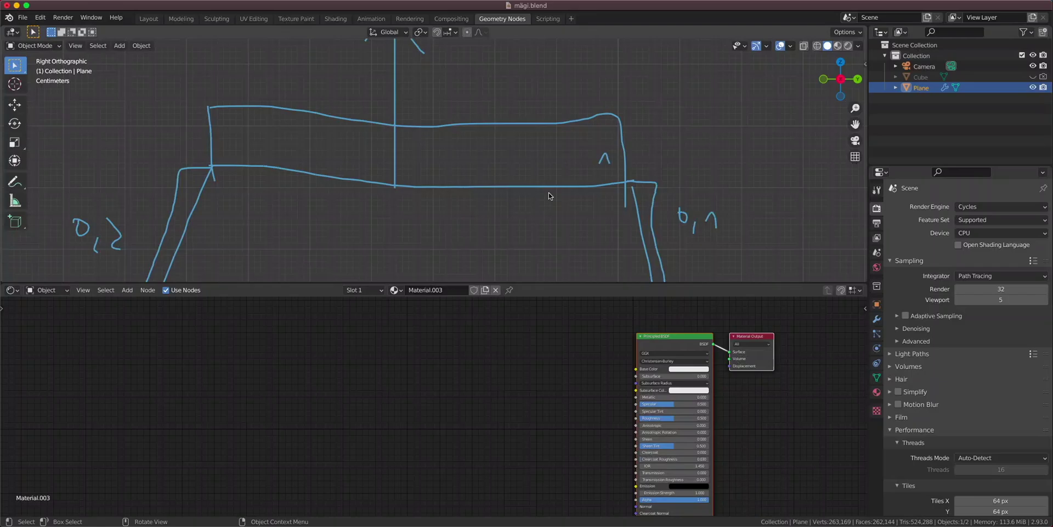
{"action": "scroll", "coordinate": [549, 196], "scroll_direction": "down", "scroll_amount": 2}
{"action": "scroll", "coordinate": [619, 181], "scroll_direction": "down", "scroll_amount": 5}
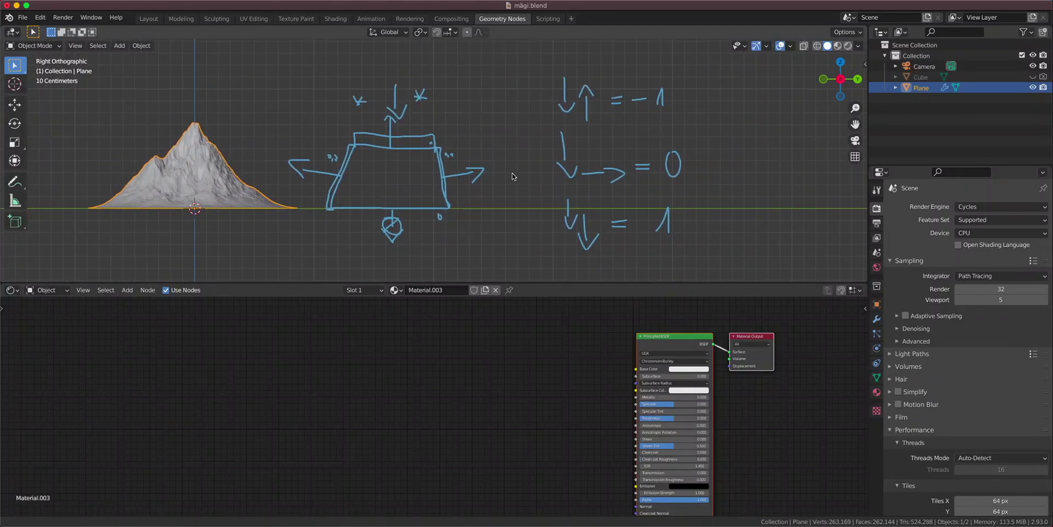
{"action": "scroll", "coordinate": [512, 176], "scroll_direction": "up", "scroll_amount": 2}
{"action": "middle_click_drag", "start_coordinate": [498, 87], "coordinate": [473, 157], "text": "shift"}
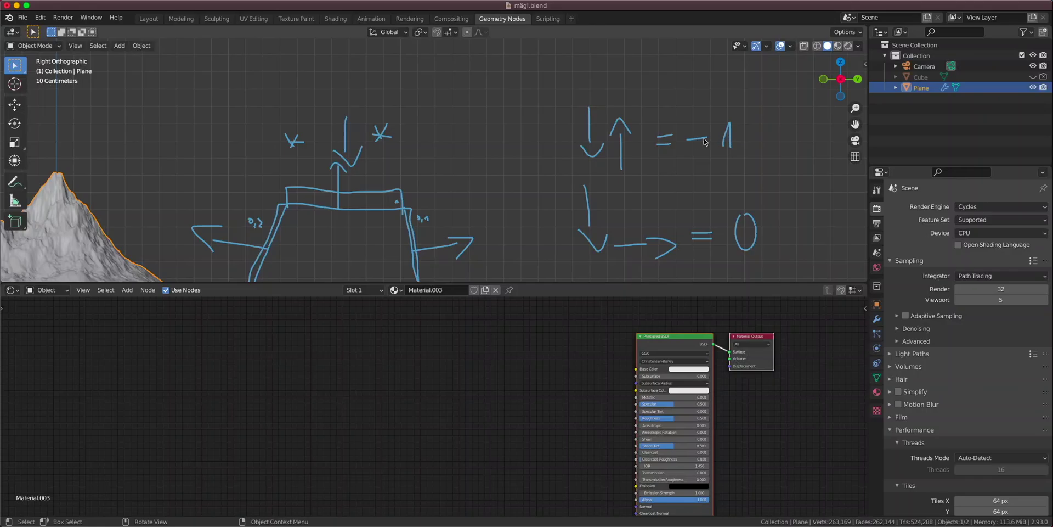
{"action": "middle_click_drag", "start_coordinate": [387, 234], "coordinate": [447, 134], "text": "shift"}
{"action": "scroll", "coordinate": [447, 135], "scroll_direction": "up", "scroll_amount": 2}
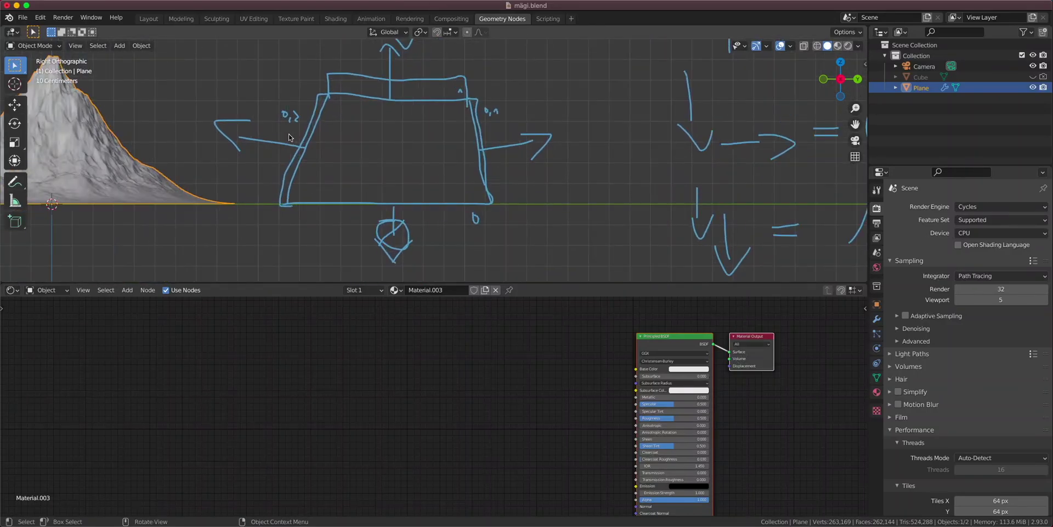
{"action": "scroll", "coordinate": [521, 200], "scroll_direction": "down", "scroll_amount": 2, "text": "shift"}
{"action": "scroll", "coordinate": [472, 154], "scroll_direction": "up", "scroll_amount": 3}
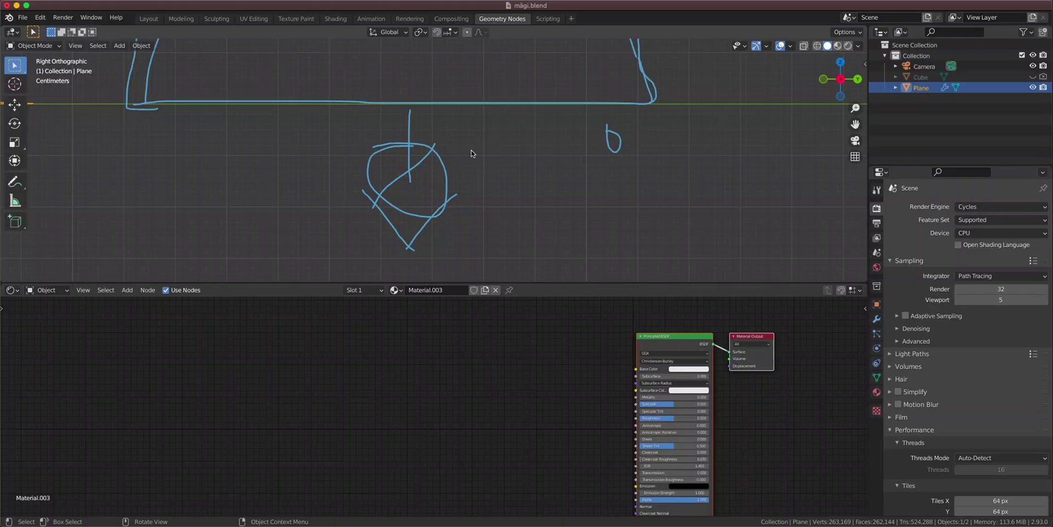
{"action": "scroll", "coordinate": [461, 214], "scroll_direction": "down", "scroll_amount": 4}
{"action": "middle_click_drag", "start_coordinate": [659, 152], "coordinate": [519, 228], "text": "shift"}
{"action": "scroll", "coordinate": [580, 239], "scroll_direction": "down", "scroll_amount": 2}
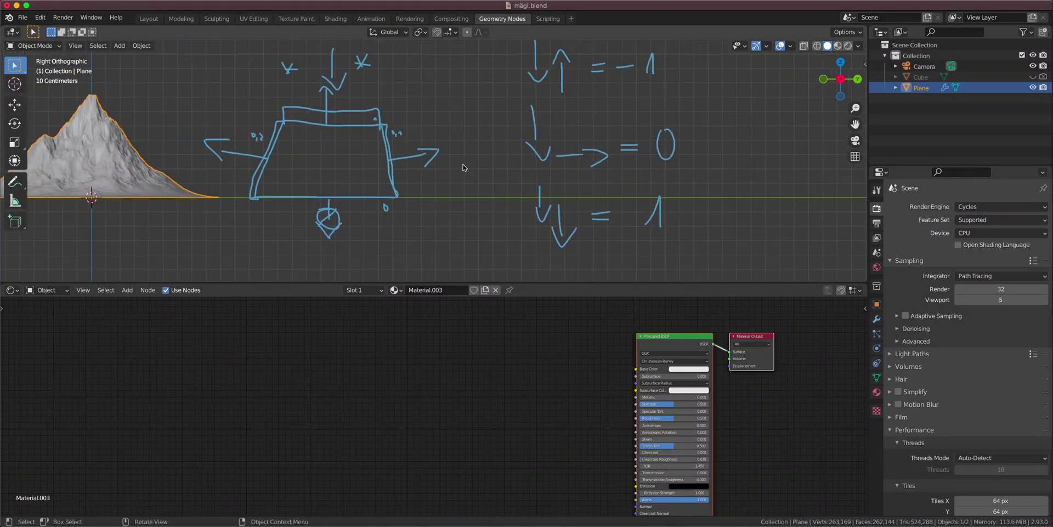
{"action": "middle_click_drag", "start_coordinate": [463, 167], "coordinate": [457, 202], "text": "shift"}
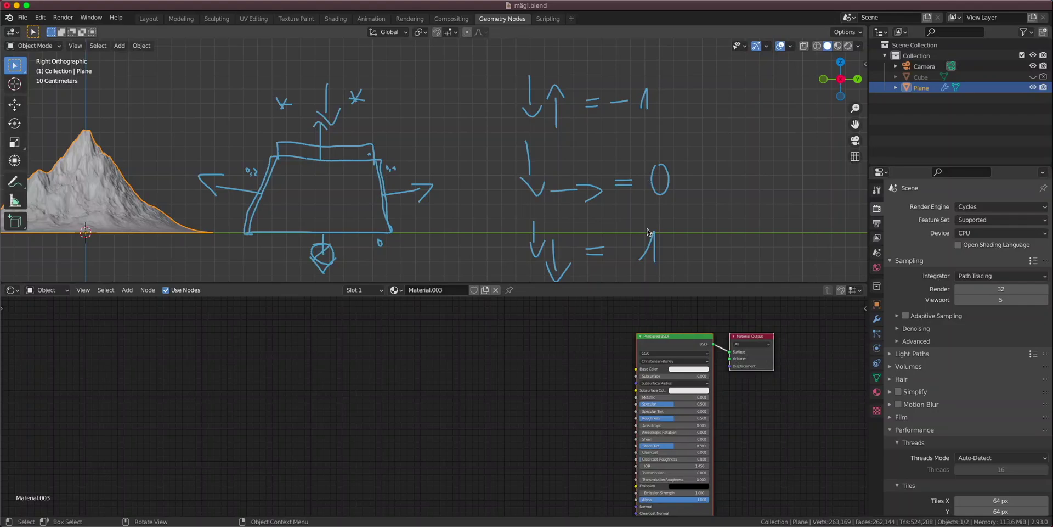
{"action": "scroll", "coordinate": [443, 152], "scroll_direction": "up", "scroll_amount": 2}
{"action": "scroll", "coordinate": [443, 152], "scroll_direction": "left", "scroll_amount": 3}
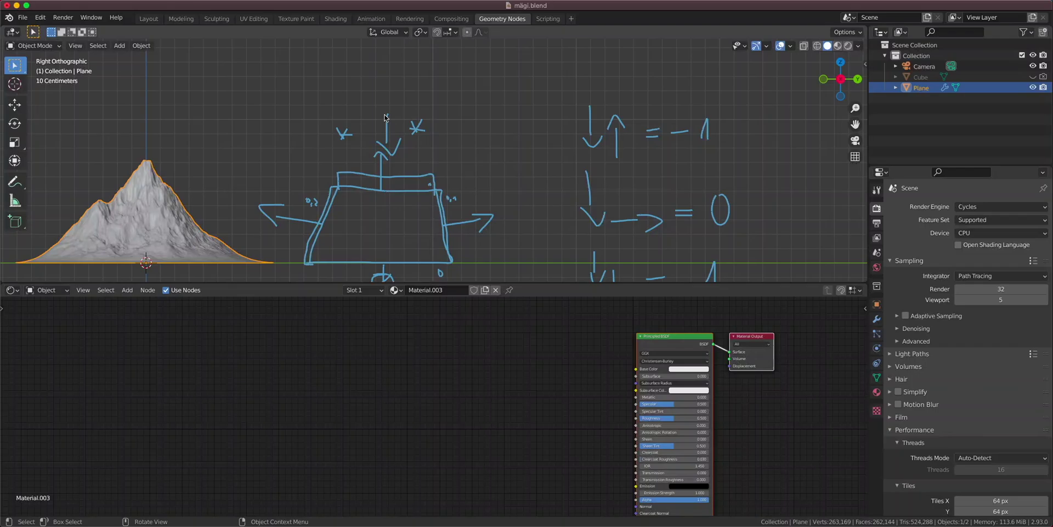
Step: Write the vector 0, 0, -1 above the downward snowfall arrow
{"action": "scroll", "coordinate": [386, 116], "scroll_direction": "up", "scroll_amount": 5}
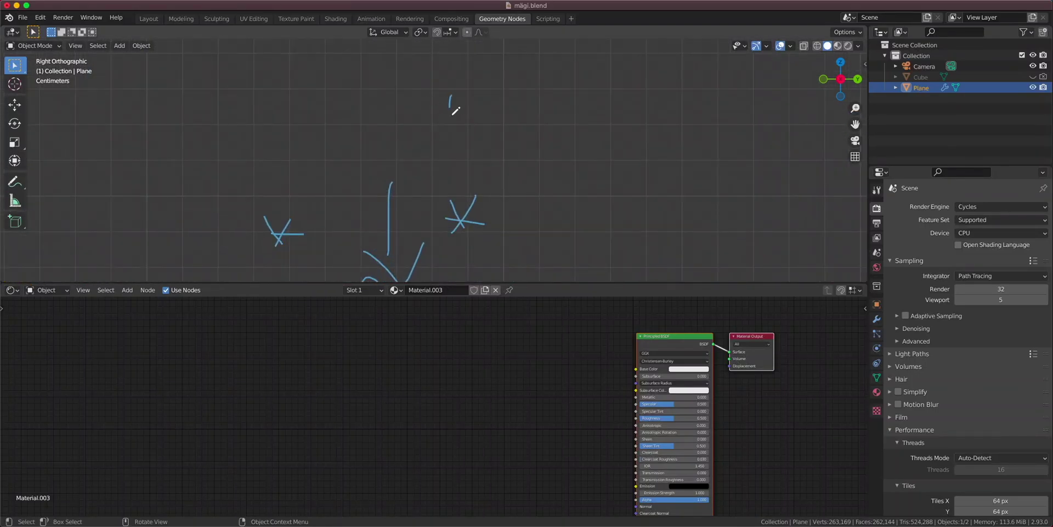
{"action": "left_click_drag", "start_coordinate": [455, 85], "coordinate": [442, 86]}
{"action": "left_click_drag", "start_coordinate": [475, 117], "coordinate": [476, 127]}
{"action": "mouse_move", "coordinate": [499, 88]}
{"action": "left_mouse_down"}
{"action": "mouse_move", "coordinate": [509, 127]}
{"action": "mouse_move", "coordinate": [502, 86]}
{"action": "left_mouse_up"}
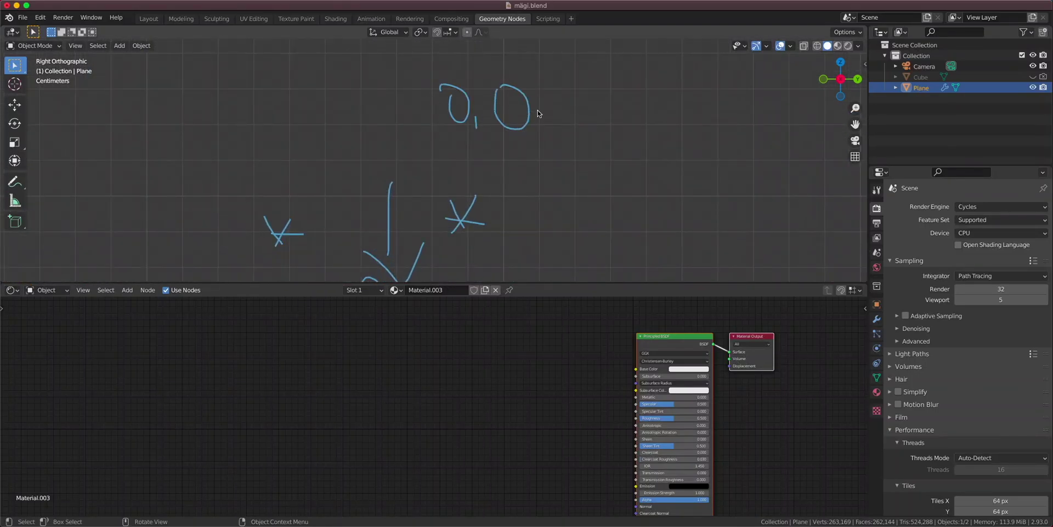
{"action": "mouse_move", "coordinate": [542, 113]}
{"action": "left_mouse_down"}
{"action": "mouse_move", "coordinate": [538, 130]}
{"action": "mouse_move", "coordinate": [603, 85]}
{"action": "mouse_move", "coordinate": [605, 127]}
{"action": "left_mouse_up"}
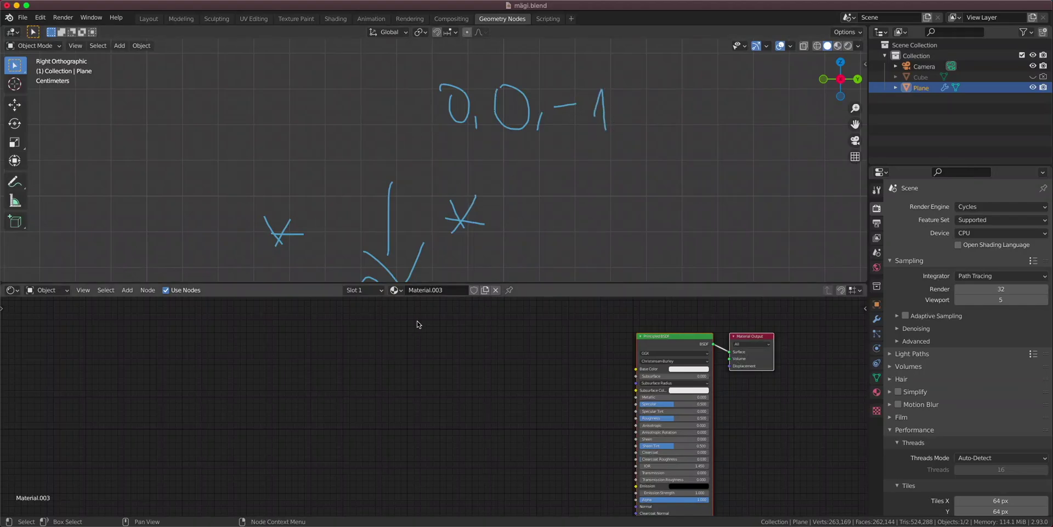
Step: Flip the snowfall arrow upward by adding an upper arrowhead, scribbling out the lower one and changing the vector to 0, 0, +1
{"action": "left_click_drag", "start_coordinate": [373, 192], "coordinate": [415, 183]}
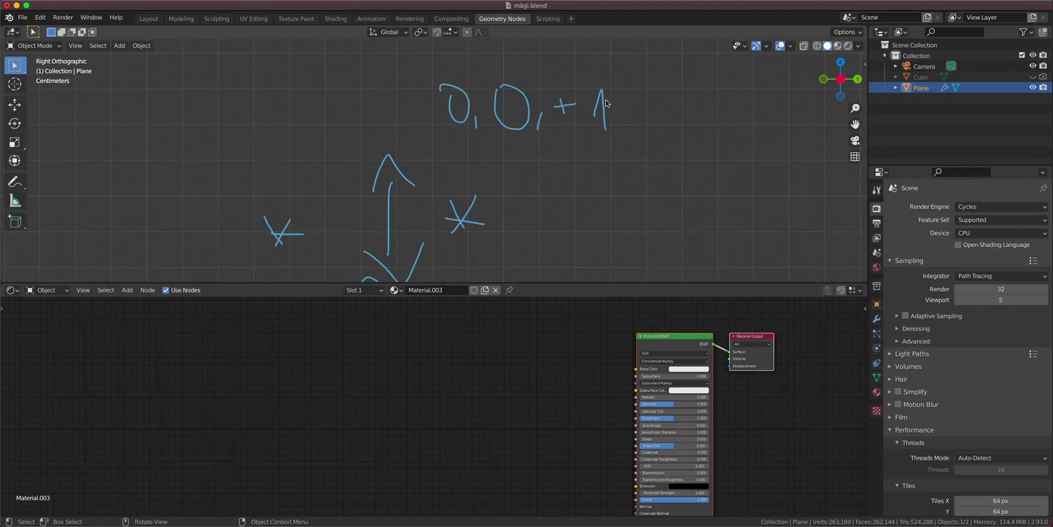
{"action": "left_click_drag", "start_coordinate": [402, 277], "coordinate": [426, 243]}
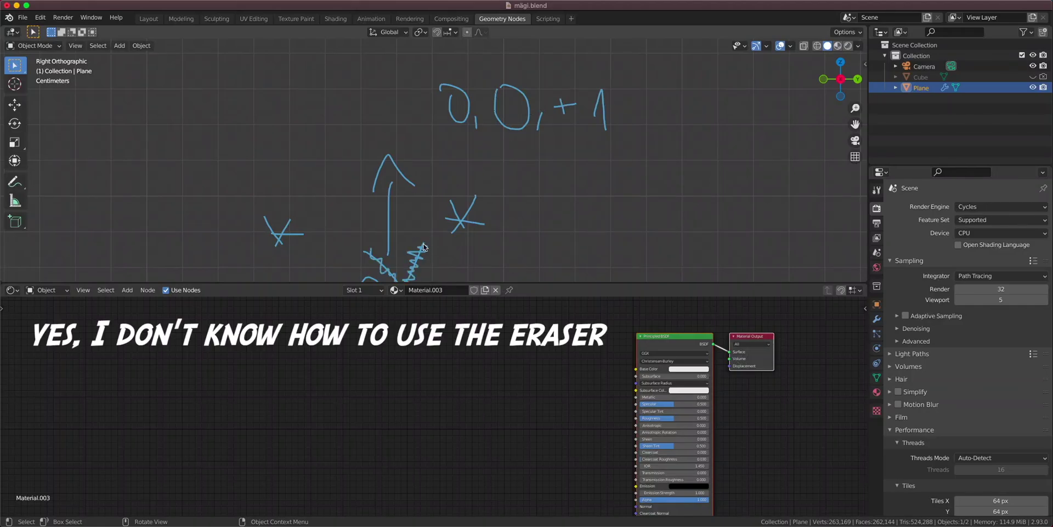
{"action": "scroll", "coordinate": [423, 247], "scroll_direction": "down", "scroll_amount": 4}
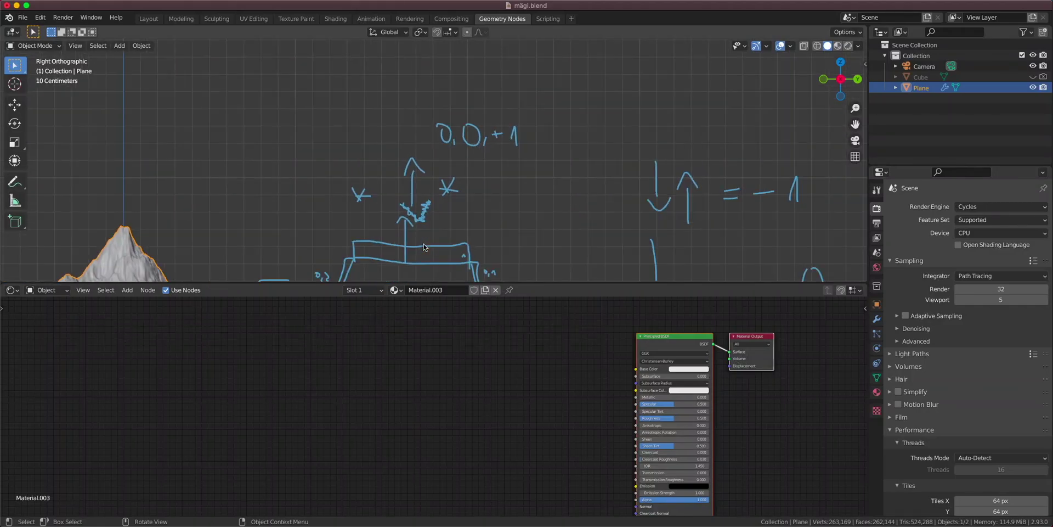
{"action": "mouse_move", "coordinate": [424, 247]}
{"action": "middle_mouse_down", "text": "shift"}
{"action": "mouse_move", "coordinate": [408, 164]}
{"action": "mouse_move", "coordinate": [358, 134]}
{"action": "middle_mouse_up", "text": "shift"}
{"action": "scroll", "coordinate": [409, 165], "scroll_direction": "down", "scroll_amount": 2}
{"action": "scroll", "coordinate": [417, 135], "scroll_direction": "up", "scroll_amount": 1}
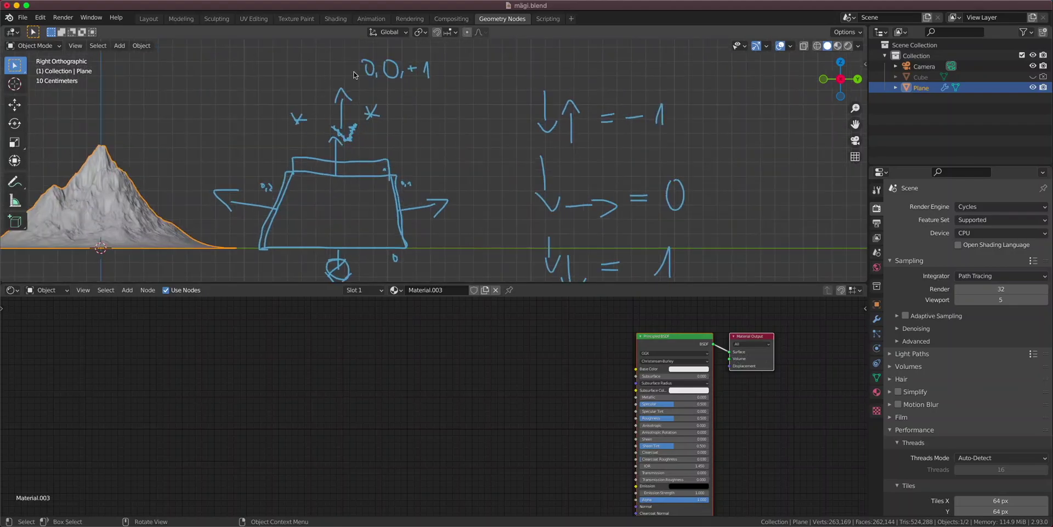
{"action": "middle_click_drag", "start_coordinate": [511, 206], "coordinate": [517, 179], "text": "shift"}
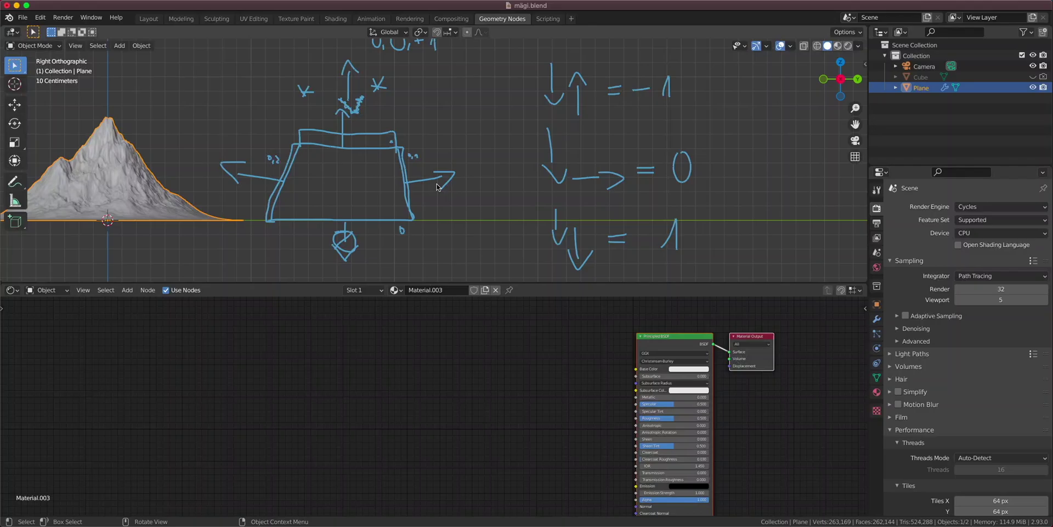
{"action": "middle_click_drag", "start_coordinate": [437, 187], "coordinate": [452, 223], "text": "shift"}
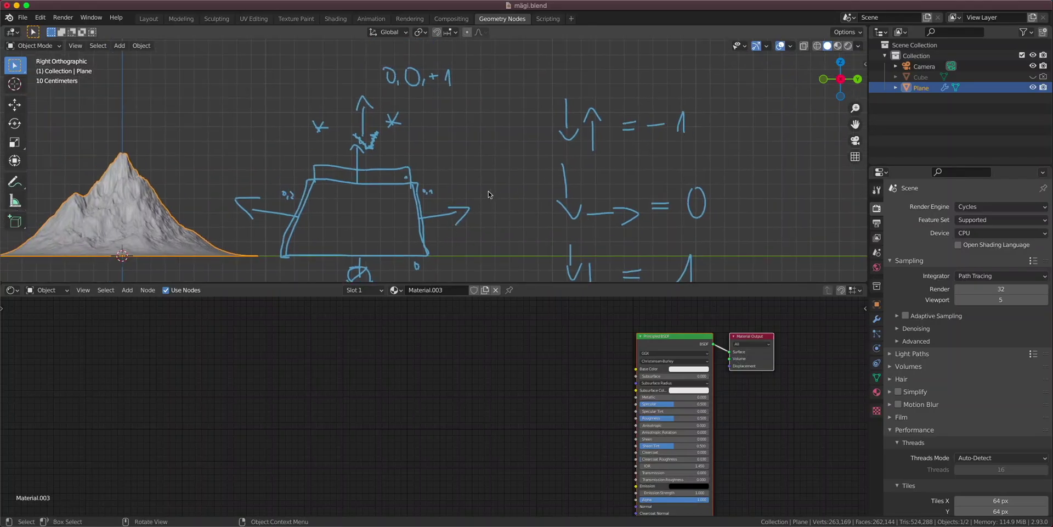
{"action": "scroll", "coordinate": [305, 206], "scroll_direction": "down", "scroll_amount": 2, "text": "shift"}
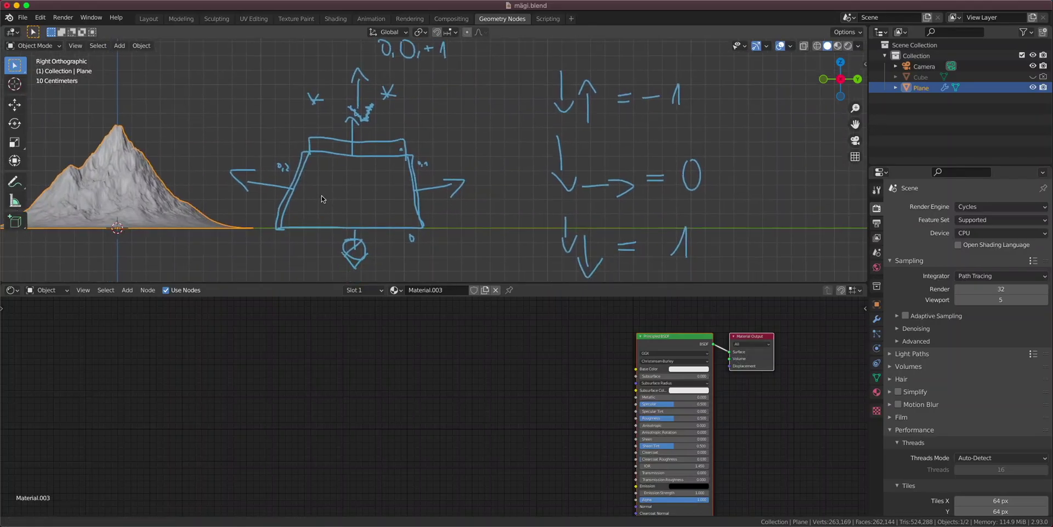
{"action": "scroll", "coordinate": [443, 210], "scroll_direction": "up", "scroll_amount": 3}
{"action": "scroll", "coordinate": [444, 211], "scroll_direction": "down", "scroll_amount": 2}
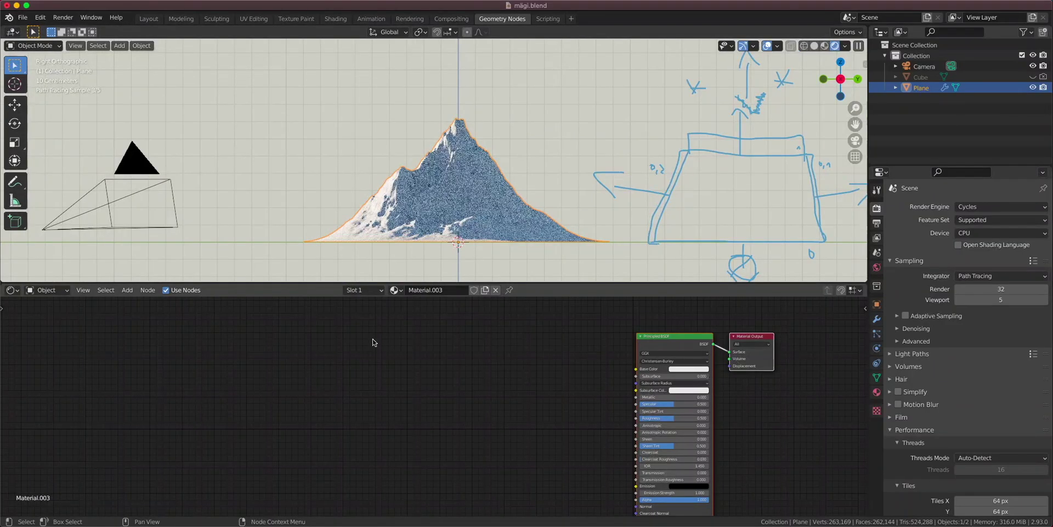
Step: Add a Texture Coordinate node to the mountain's material, left of the Principled BSDF node
{"action": "key", "text": "shift+a"}
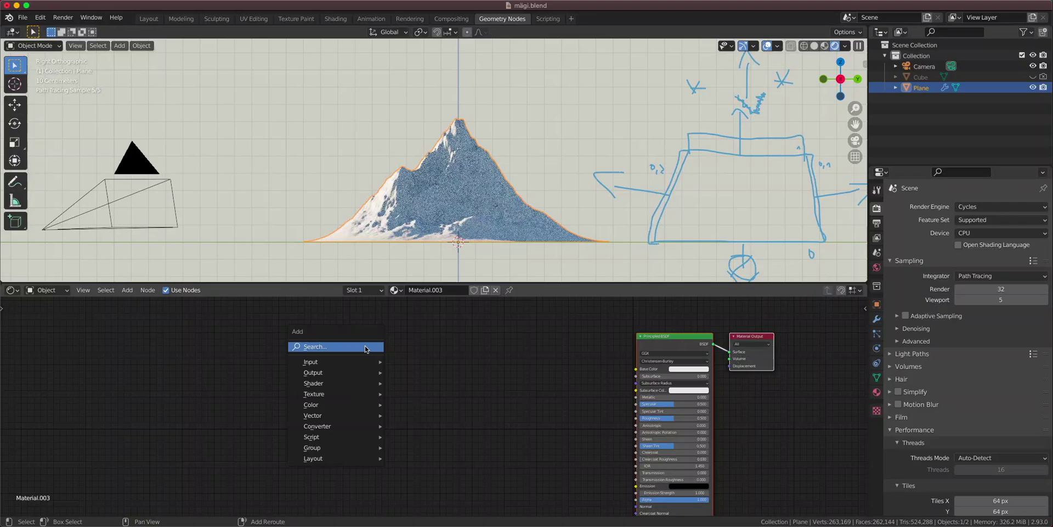
{"action": "left_click", "coordinate": [365, 346]}
{"action": "type", "text": "text"}
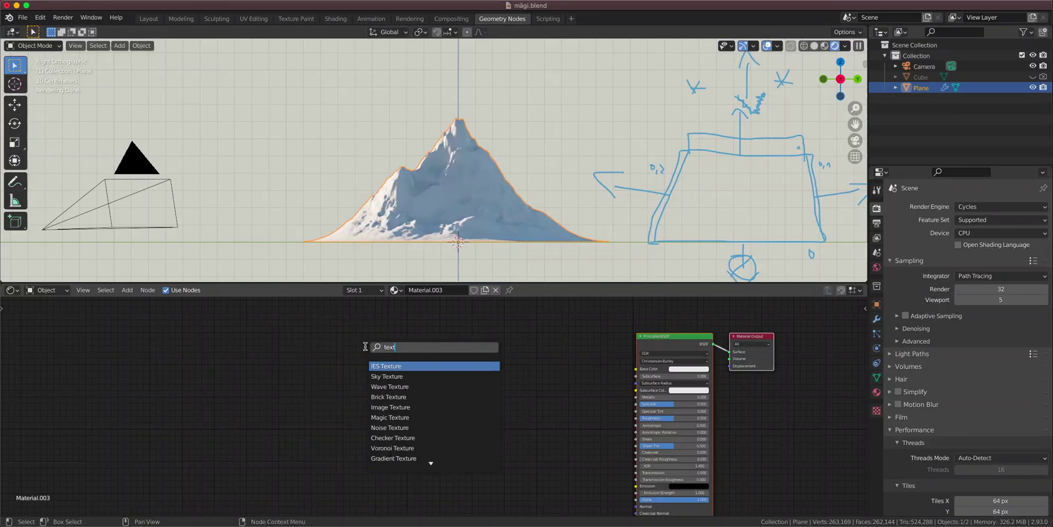
{"action": "scroll", "coordinate": [393, 458], "scroll_direction": "down", "scroll_amount": 3}
{"action": "left_click", "coordinate": [389, 436]}
{"action": "left_click", "coordinate": [333, 424]}
{"action": "left_click_drag", "start_coordinate": [327, 360], "coordinate": [352, 373]}
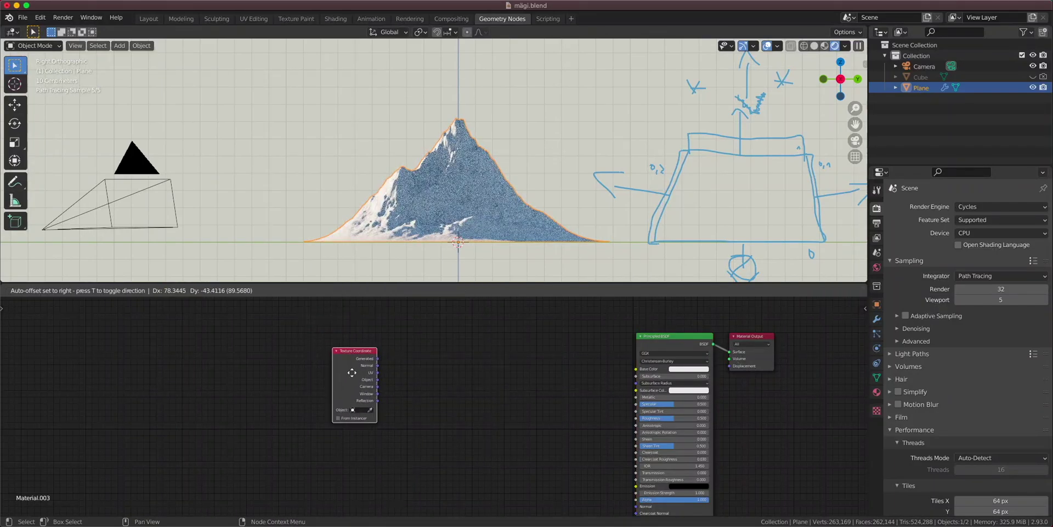
{"action": "left_click", "coordinate": [359, 368]}
Step: Preview the Texture Coordinate node's Normal output on the mountain and compare it with the annotated diagram
{"action": "left_click", "coordinate": [359, 368], "text": "ctrl+shift"}
{"action": "middle_click_drag", "start_coordinate": [522, 138], "coordinate": [615, 223]}
{"action": "left_click", "coordinate": [856, 82]}
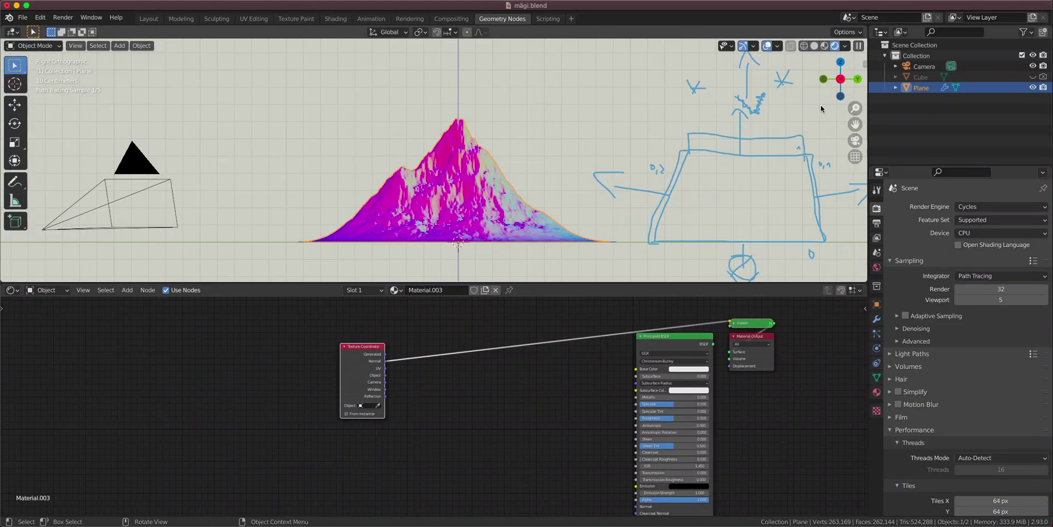
{"action": "middle_click_drag", "start_coordinate": [729, 158], "coordinate": [544, 169], "text": "shift"}
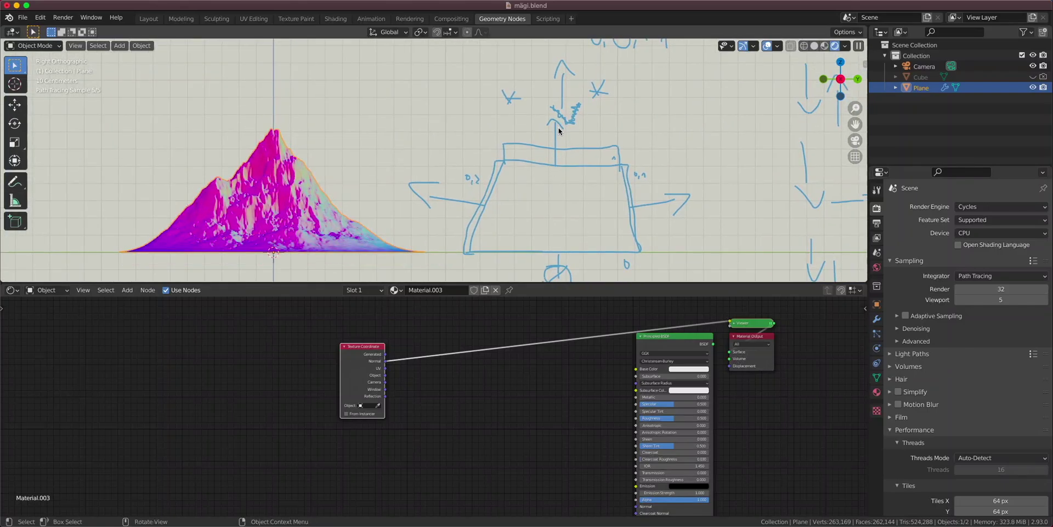
{"action": "scroll", "coordinate": [586, 131], "scroll_direction": "down", "scroll_amount": 2}
{"action": "middle_click_drag", "start_coordinate": [572, 89], "coordinate": [579, 109], "text": "shift"}
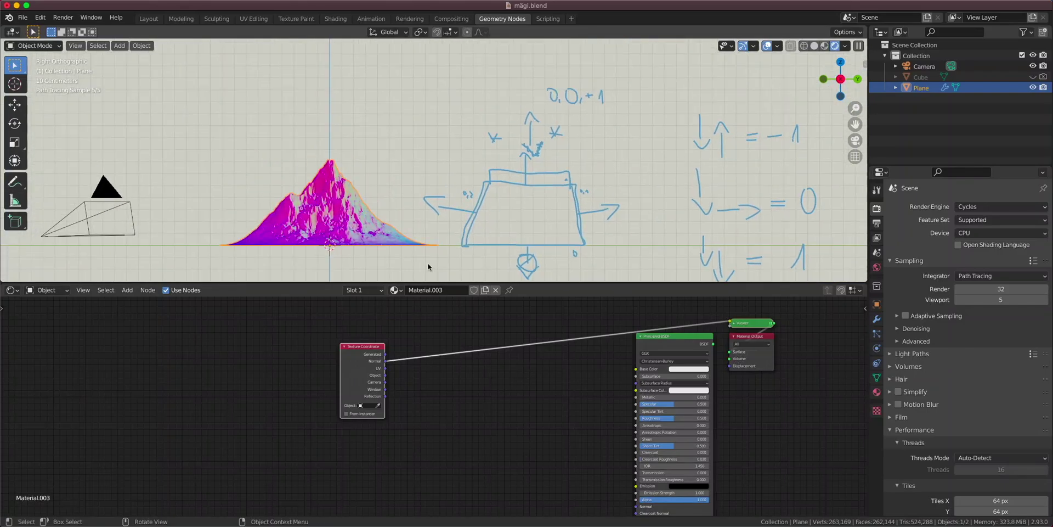
Step: Insert a Vector Math node into the link from the Normal output and set its operation to Dot Product
{"action": "left_click_drag", "start_coordinate": [358, 358], "coordinate": [314, 358]}
{"action": "scroll", "coordinate": [365, 356], "scroll_direction": "up", "scroll_amount": 4}
{"action": "scroll", "coordinate": [367, 316], "scroll_direction": "down", "scroll_amount": 2}
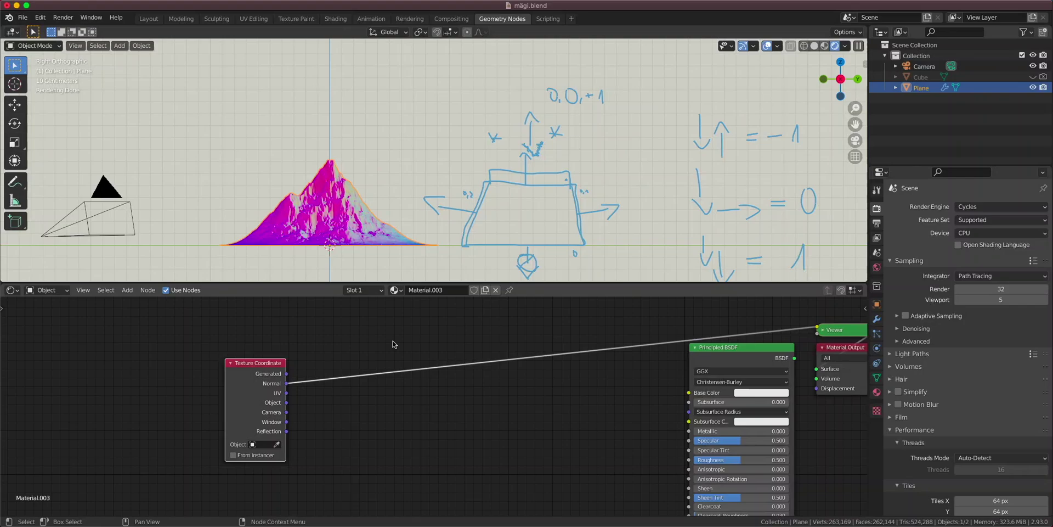
{"action": "key", "text": "shift+a"}
{"action": "left_click", "coordinate": [393, 341]}
{"action": "type", "text": "vect"}
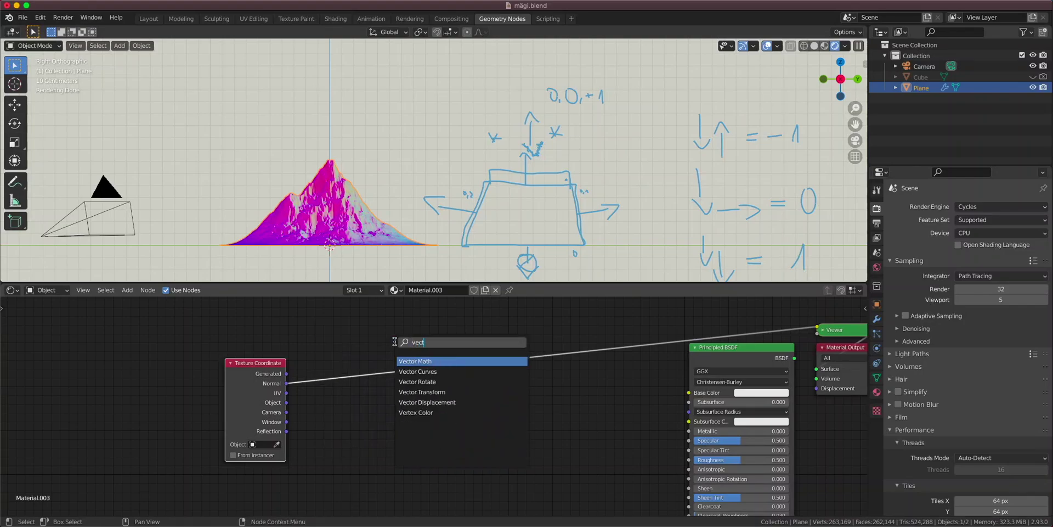
{"action": "left_click", "coordinate": [435, 360]}
{"action": "left_click", "coordinate": [442, 366]}
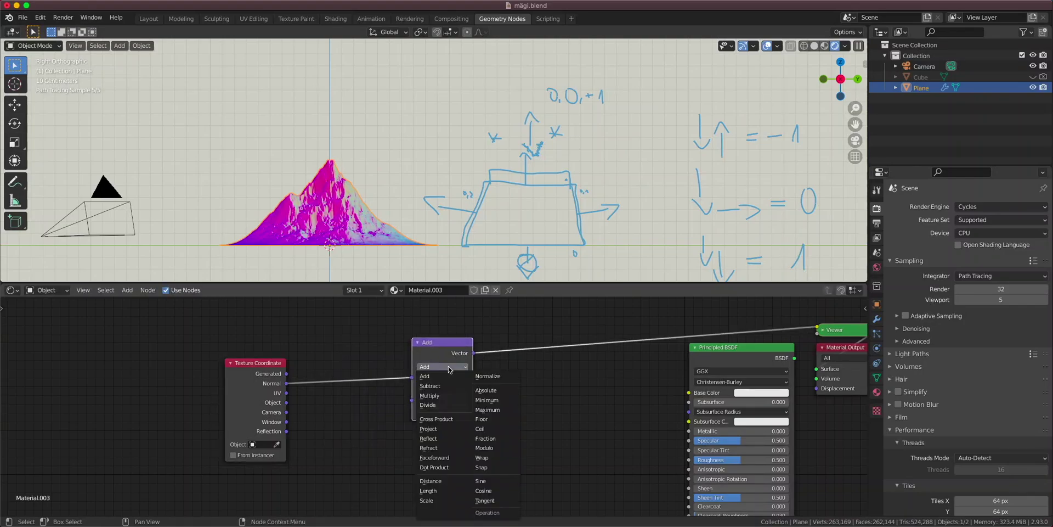
{"action": "left_click", "coordinate": [461, 467]}
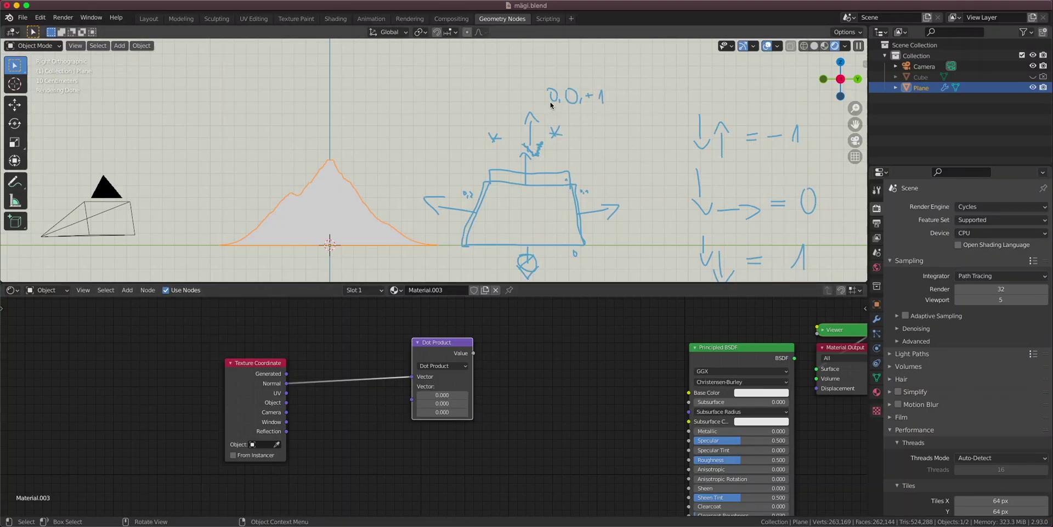
Step: Set the Dot Product's second vector to 0, 0, 1 and preview its value on the mountain from an angled view
{"action": "left_click", "coordinate": [456, 411]}
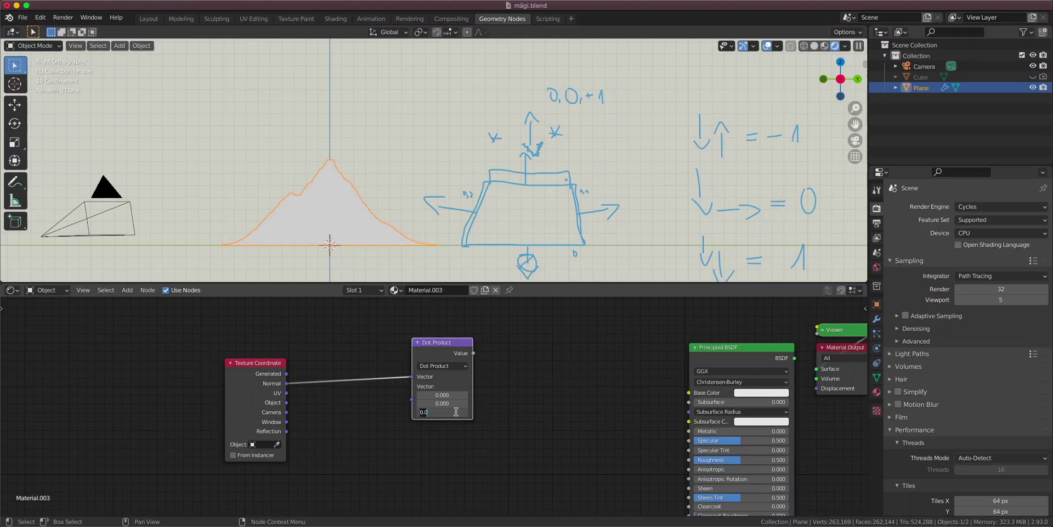
{"action": "left_click", "coordinate": [455, 411], "text": "ctrl+shift"}
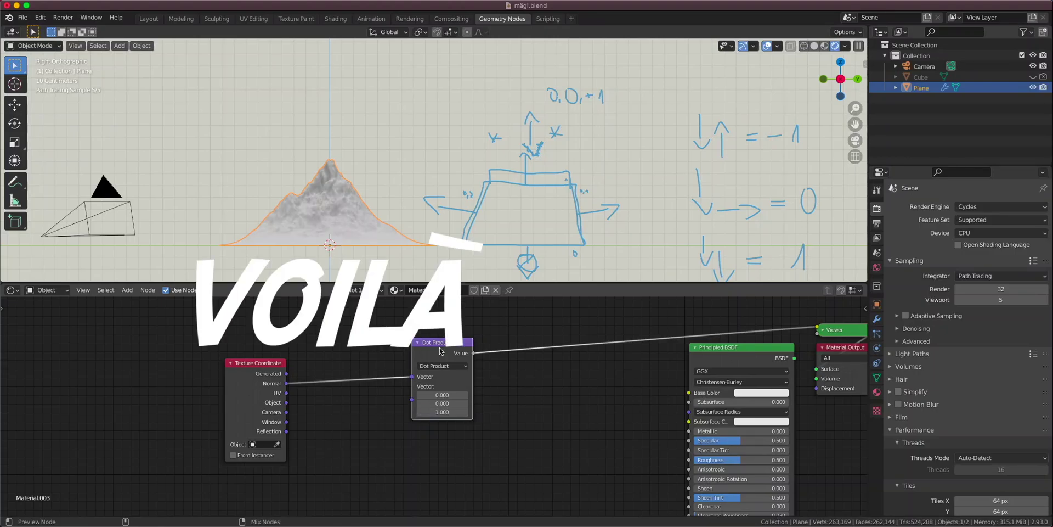
{"action": "middle_click_drag", "start_coordinate": [423, 237], "coordinate": [631, 166]}
{"action": "middle_click_drag", "start_coordinate": [568, 182], "coordinate": [548, 105]}
Step: Shift the Dot Product node left and insert a ColorRamp node into the link after it
{"action": "left_click_drag", "start_coordinate": [449, 350], "coordinate": [384, 368]}
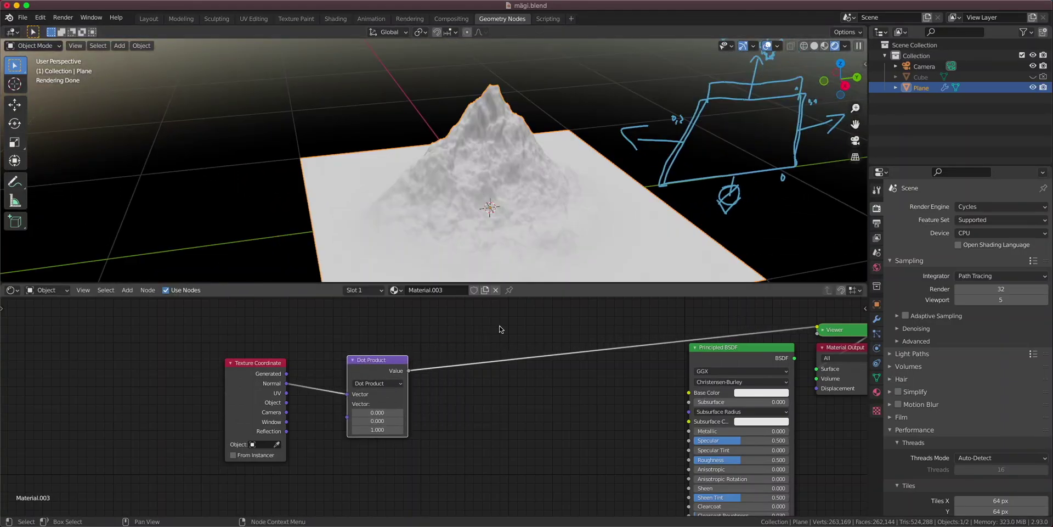
{"action": "key", "text": "shift+a"}
{"action": "left_click", "coordinate": [501, 326]}
{"action": "type", "text": "col"}
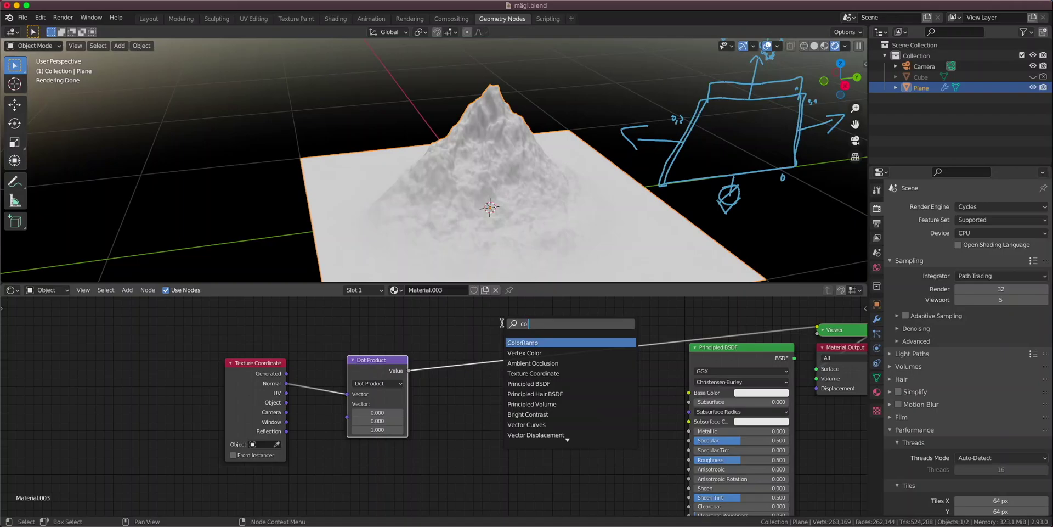
{"action": "key", "text": "Return"}
{"action": "left_click", "coordinate": [498, 330]}
Step: Bring the ColorRamp's black and white stops closer together, with the white stop at 0.627, and inspect the mountain's snow mask
{"action": "left_click_drag", "start_coordinate": [515, 384], "coordinate": [561, 383]}
{"action": "left_click", "coordinate": [594, 383]}
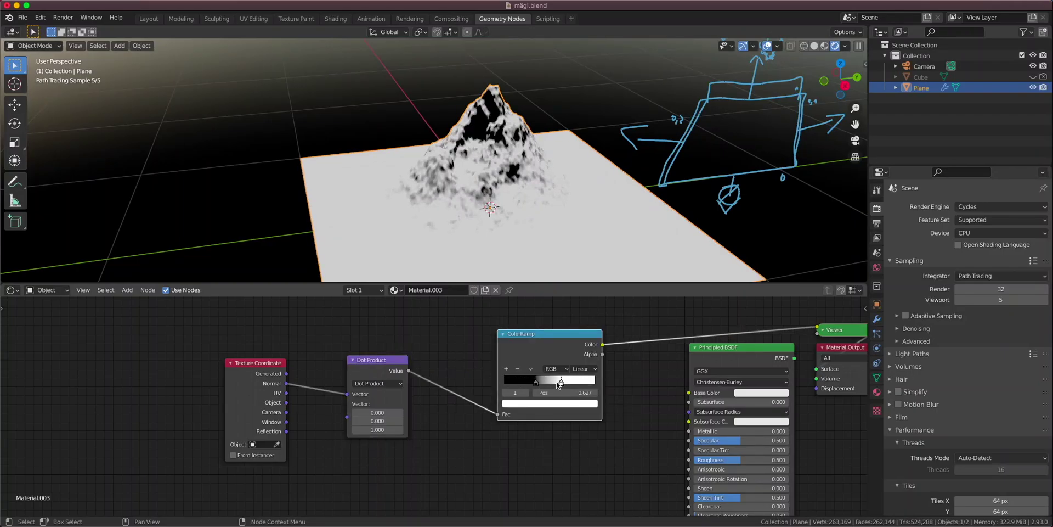
{"action": "middle_click_drag", "start_coordinate": [481, 199], "coordinate": [532, 200]}
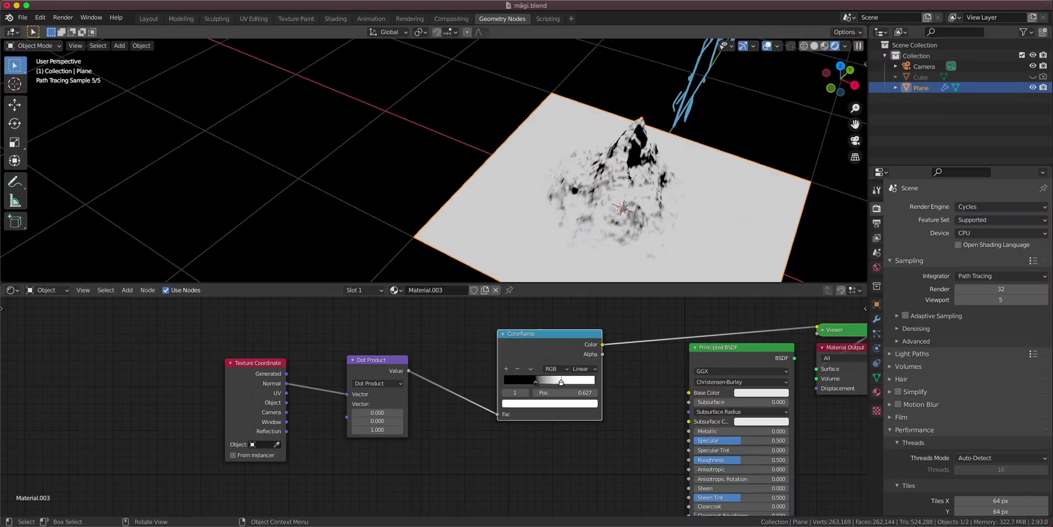
{"action": "scroll", "coordinate": [629, 177], "scroll_direction": "up", "scroll_amount": 6}
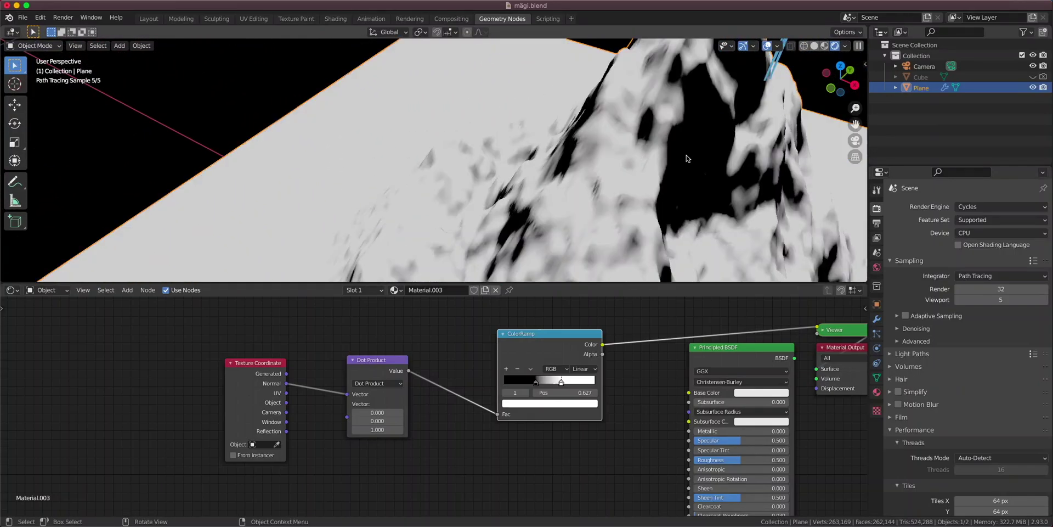
{"action": "mouse_move", "coordinate": [682, 164]}
{"action": "middle_mouse_down"}
{"action": "mouse_move", "coordinate": [699, 170]}
{"action": "mouse_move", "coordinate": [630, 100]}
{"action": "mouse_move", "coordinate": [570, 184]}
{"action": "mouse_move", "coordinate": [590, 201]}
{"action": "middle_mouse_up"}
Step: Send the Principled BSDF to the Material Output again and connect the ColorRamp's Color to its Base Color
{"action": "left_click", "coordinate": [740, 351], "text": "ctrl+shift"}
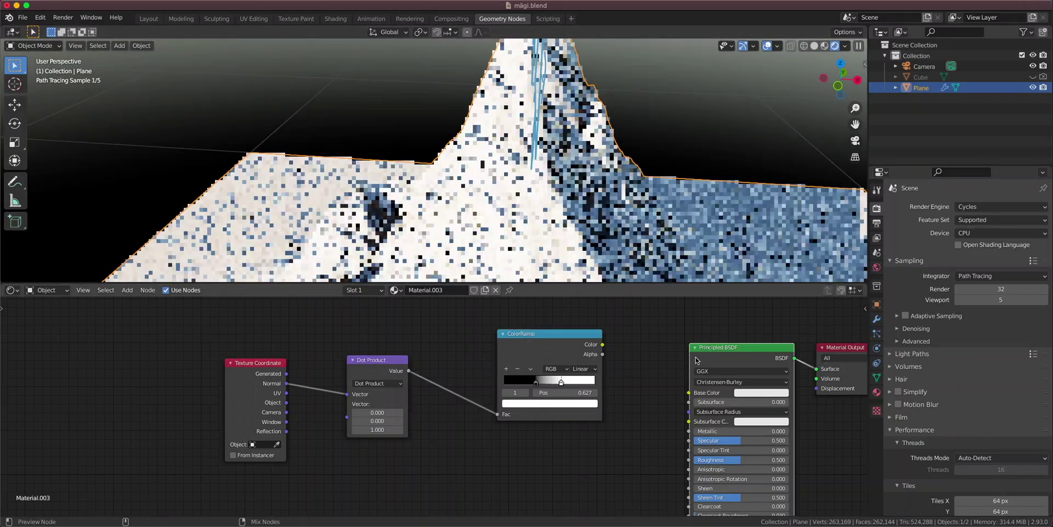
{"action": "left_click_drag", "start_coordinate": [605, 344], "coordinate": [674, 393]}
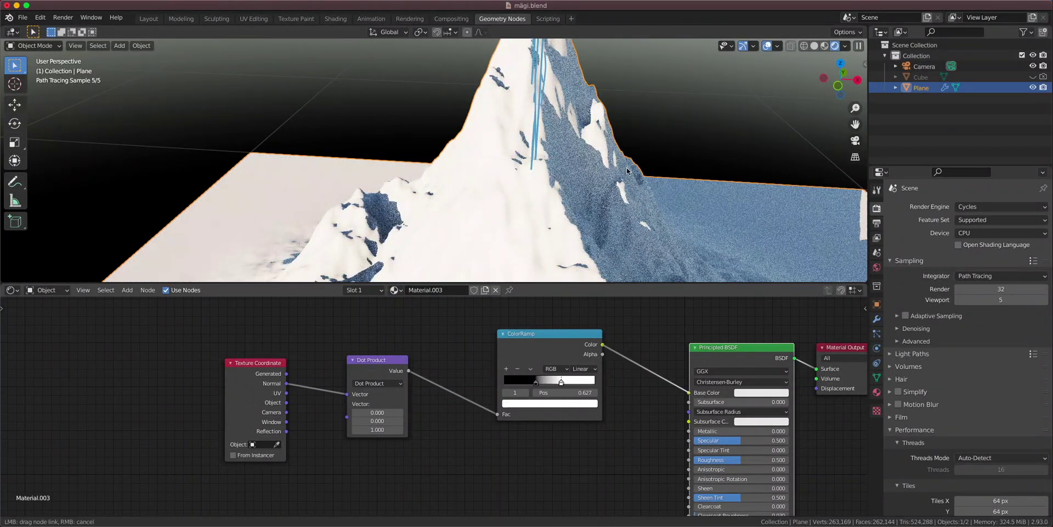
{"action": "scroll", "coordinate": [583, 145], "scroll_direction": "down", "scroll_amount": 6}
Step: View the mountain from above and annotate two arrows pointing towards it from opposite sides
{"action": "mouse_move", "coordinate": [583, 146]}
{"action": "middle_mouse_down"}
{"action": "mouse_move", "coordinate": [695, 153]}
{"action": "mouse_move", "coordinate": [645, 176]}
{"action": "mouse_move", "coordinate": [384, 145]}
{"action": "mouse_move", "coordinate": [472, 96]}
{"action": "mouse_move", "coordinate": [473, 184]}
{"action": "mouse_move", "coordinate": [525, 199]}
{"action": "middle_mouse_up"}
{"action": "key", "text": "d"}
{"action": "mouse_move", "coordinate": [185, 164]}
{"action": "left_mouse_down"}
{"action": "mouse_move", "coordinate": [285, 151]}
{"action": "mouse_move", "coordinate": [292, 177]}
{"action": "left_mouse_up"}
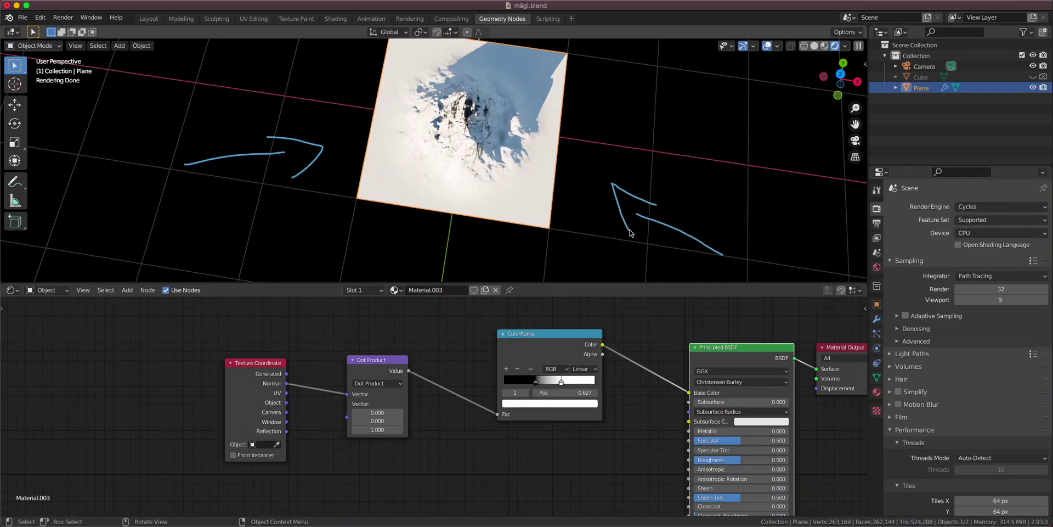
Step: Spread the Texture Coordinate and Dot Product nodes apart to make room between and below them
{"action": "left_click_drag", "start_coordinate": [258, 396], "coordinate": [180, 344]}
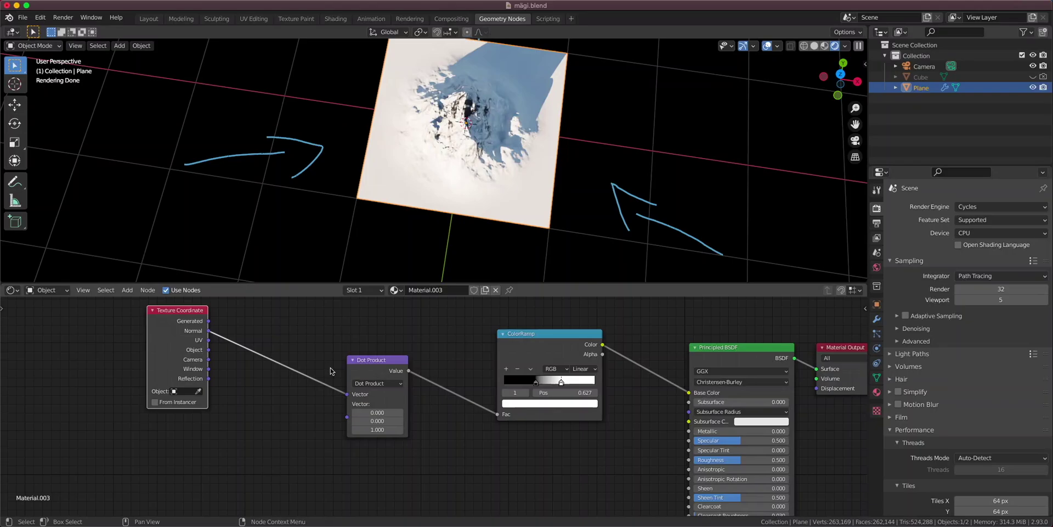
{"action": "left_click_drag", "start_coordinate": [366, 369], "coordinate": [390, 327]}
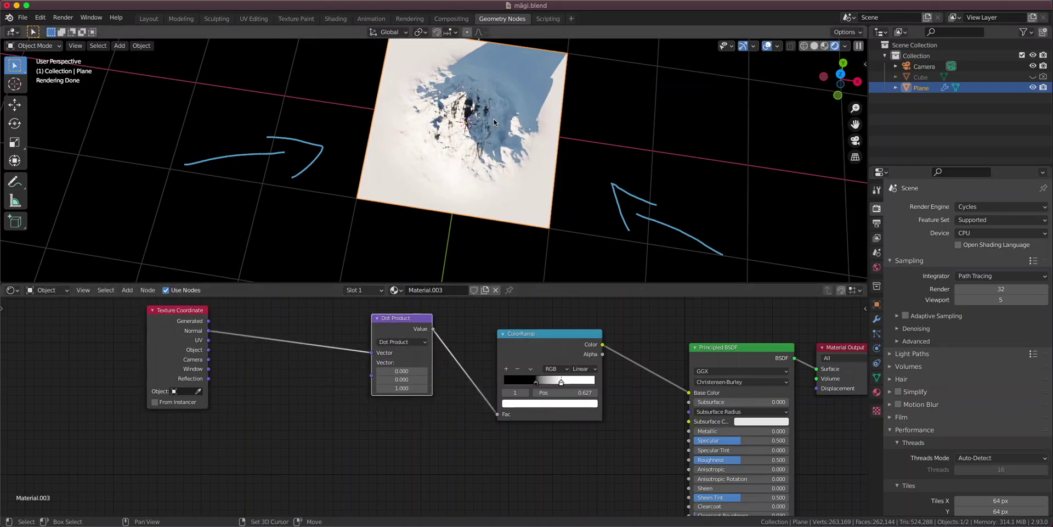
Step: Add a cube to the scene and scale it down to a small fraction of the mountain's size
{"action": "key", "text": "shift+a"}
{"action": "mouse_move", "coordinate": [494, 122]}
{"action": "left_click", "coordinate": [549, 124]}
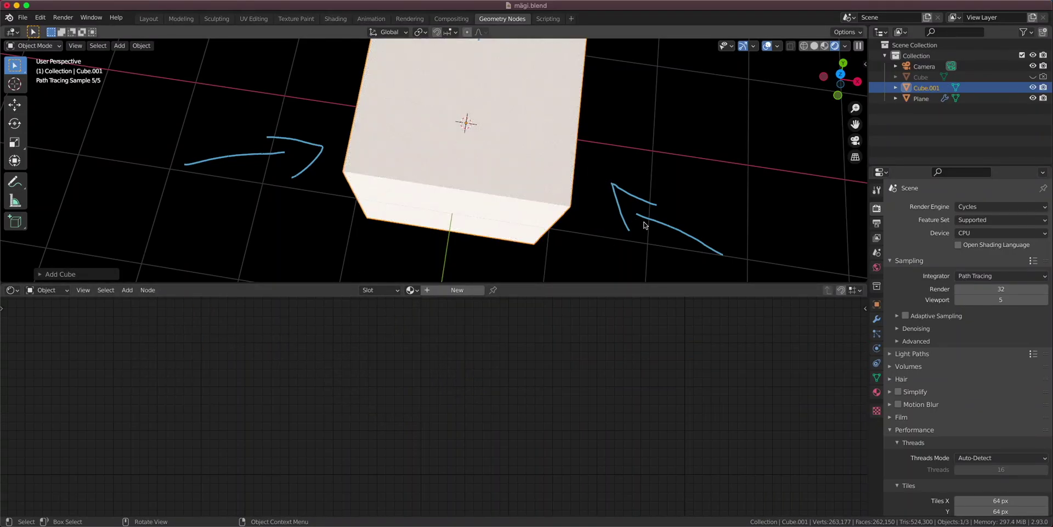
{"action": "key", "text": "s"}
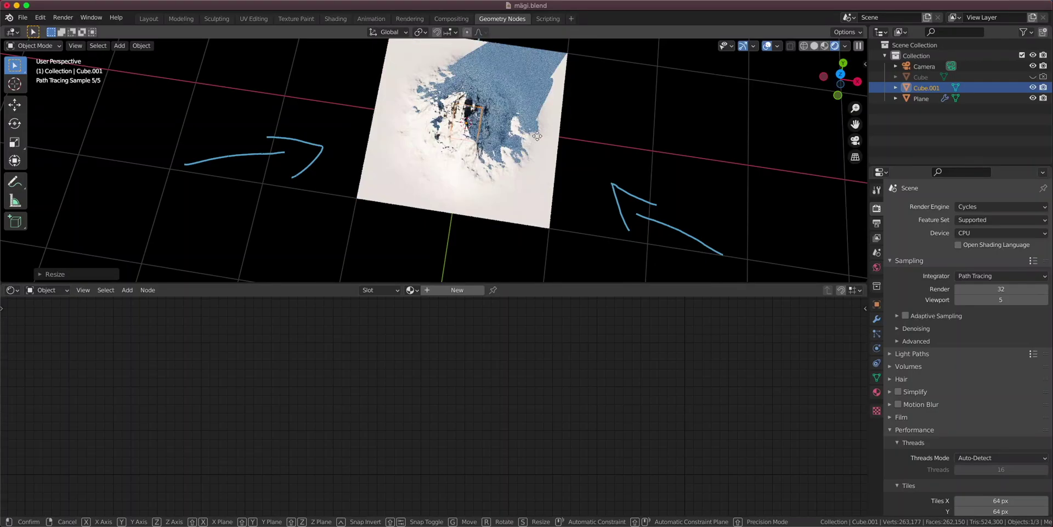
Step: Move the small cube horizontally, with Z locked, to the tail of the arrow on the mountain's right side
{"action": "key", "text": "g"}
{"action": "key", "text": "shift+z"}
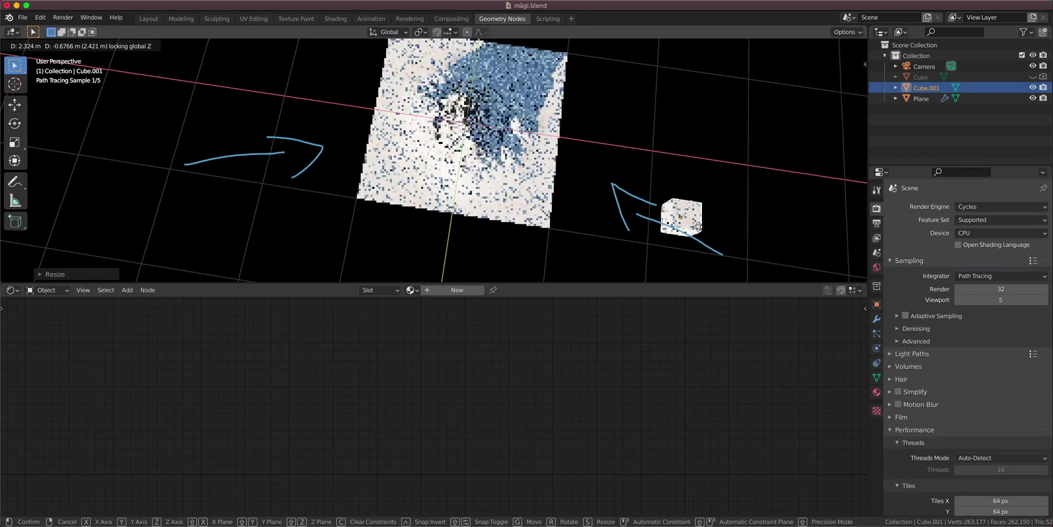
{"action": "left_click", "coordinate": [719, 228]}
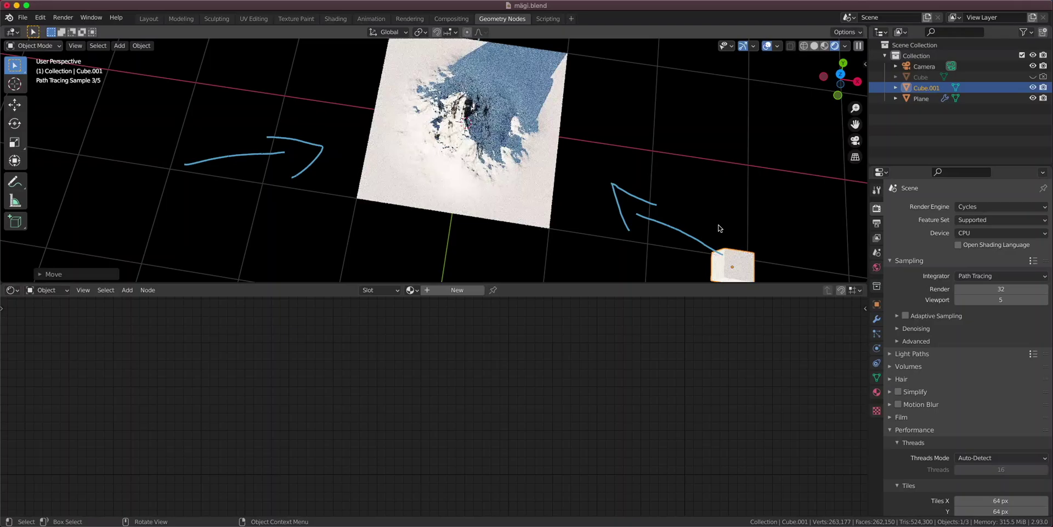
{"action": "middle_click_drag", "start_coordinate": [706, 228], "coordinate": [696, 207], "text": "shift"}
{"action": "scroll", "coordinate": [697, 207], "scroll_direction": "down", "scroll_amount": 1}
Step: Duplicate the Texture Coordinate node in the mountain's material and place the copy directly below the original
{"action": "left_click", "coordinate": [494, 142]}
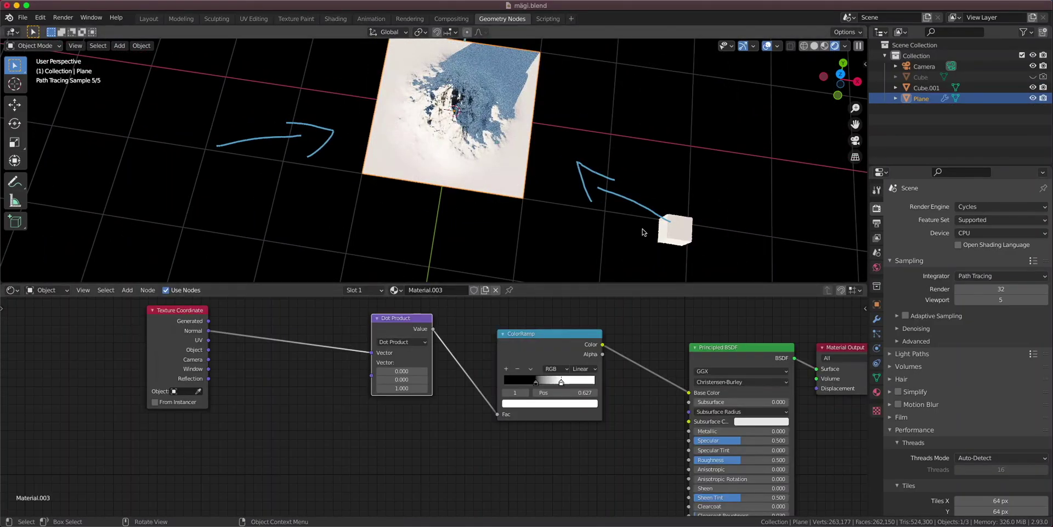
{"action": "left_click", "coordinate": [673, 230]}
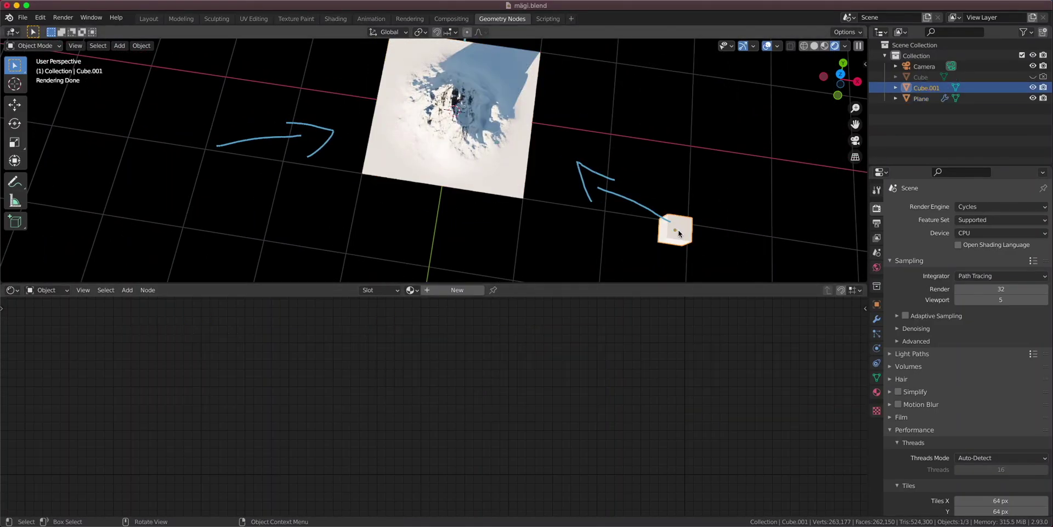
{"action": "left_click", "coordinate": [463, 161]}
{"action": "left_click", "coordinate": [159, 351]}
{"action": "key", "text": "shift+d"}
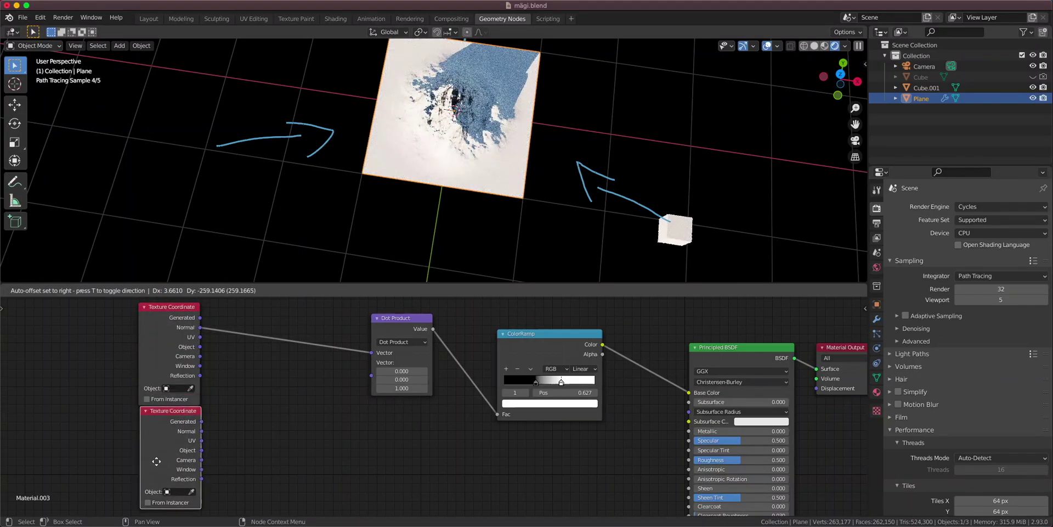
{"action": "left_click", "coordinate": [158, 461]}
Step: Assign the cube as the duplicated Texture Coordinate node's object and preview its Object output on the mountain
{"action": "left_click", "coordinate": [180, 494]}
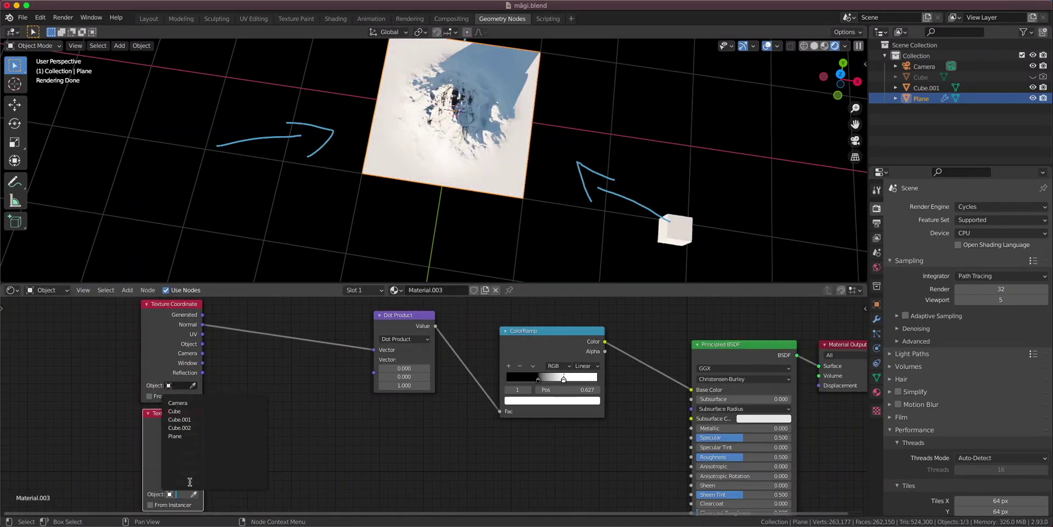
{"action": "left_click", "coordinate": [193, 426]}
{"action": "left_click_drag", "start_coordinate": [204, 452], "coordinate": [263, 437]}
{"action": "left_click", "coordinate": [169, 445], "text": "ctrl+shift"}
{"action": "left_click", "coordinate": [169, 445], "text": "ctrl+shift"}
{"action": "left_click", "coordinate": [169, 444], "text": "ctrl+shift"}
{"action": "left_click", "coordinate": [169, 444], "text": "ctrl+shift"}
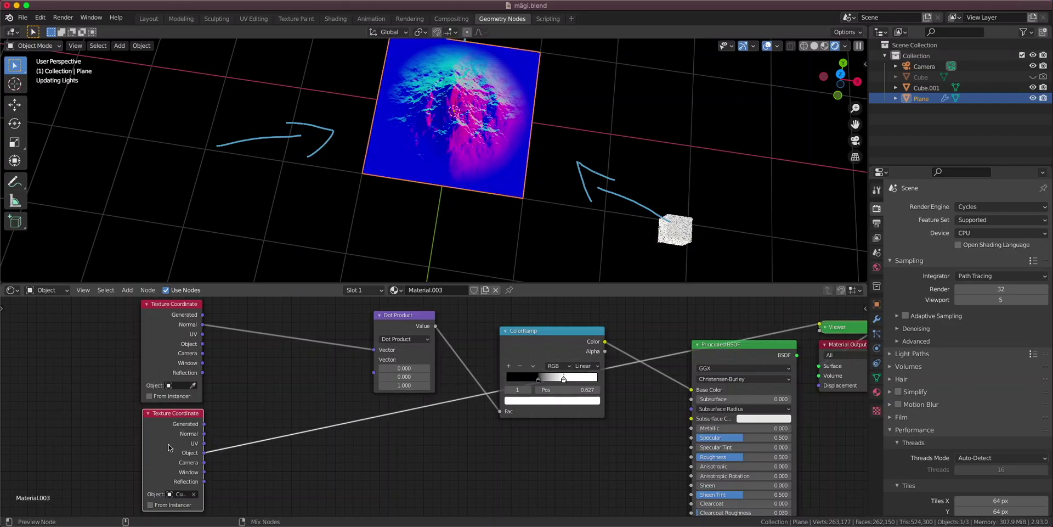
Step: Connect the cube-based Object output to the Dot Product's second vector, and preview the ColorRamp and the Principled BSDF on the mountain
{"action": "left_click_drag", "start_coordinate": [204, 452], "coordinate": [374, 360]}
{"action": "left_click_drag", "start_coordinate": [404, 324], "coordinate": [404, 332]}
{"action": "left_click", "coordinate": [523, 341], "text": "ctrl+shift"}
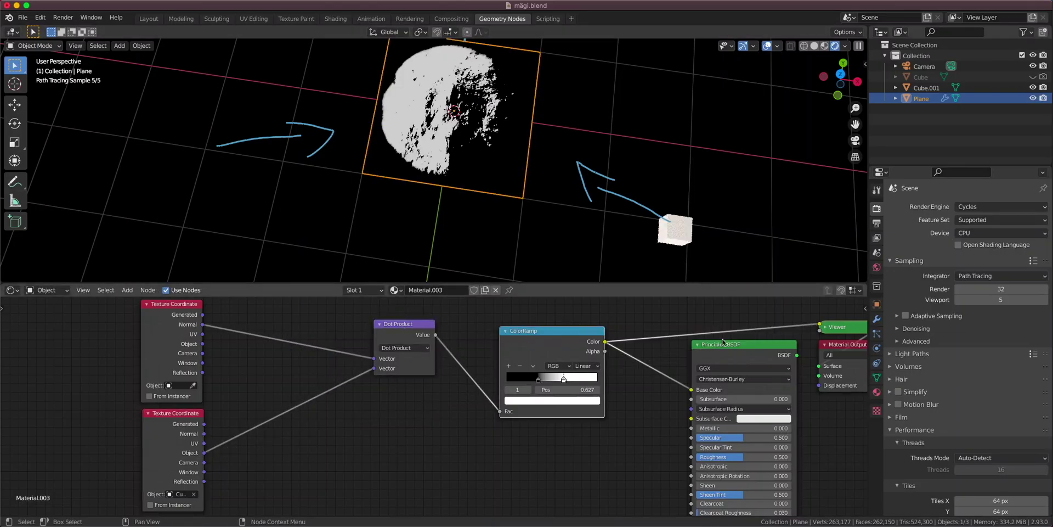
{"action": "left_click", "coordinate": [735, 355], "text": "ctrl+shift"}
Step: Try moving the cube freely to the opposite side of the mountain to test the snow direction
{"action": "middle_click_drag", "start_coordinate": [527, 226], "coordinate": [514, 135]}
{"action": "left_click", "coordinate": [692, 166]}
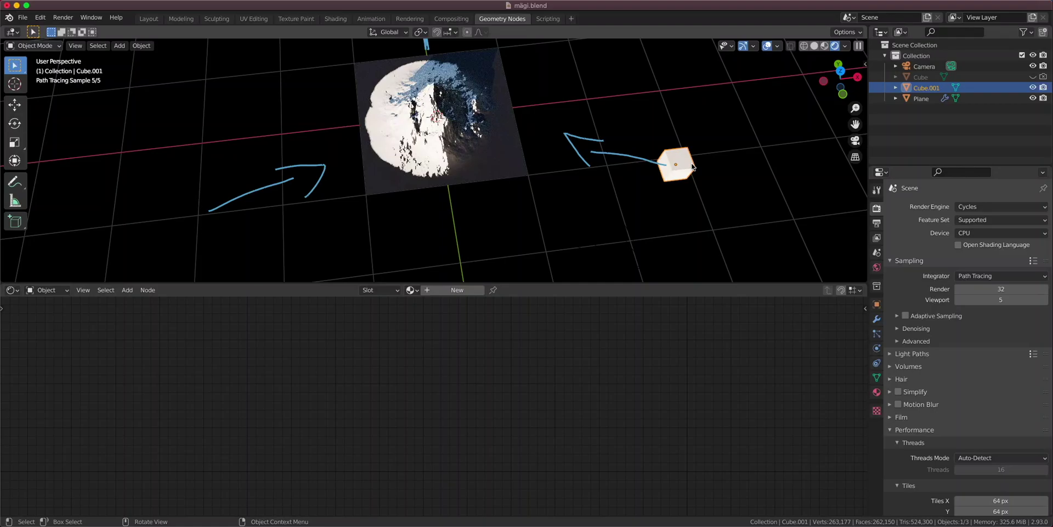
{"action": "key", "text": "g"}
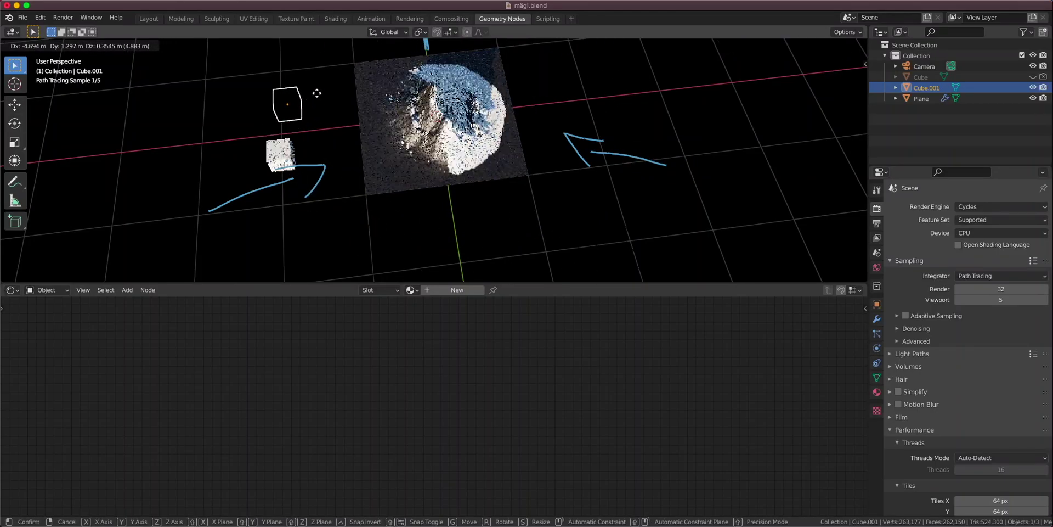
{"action": "right_click", "coordinate": [495, 174]}
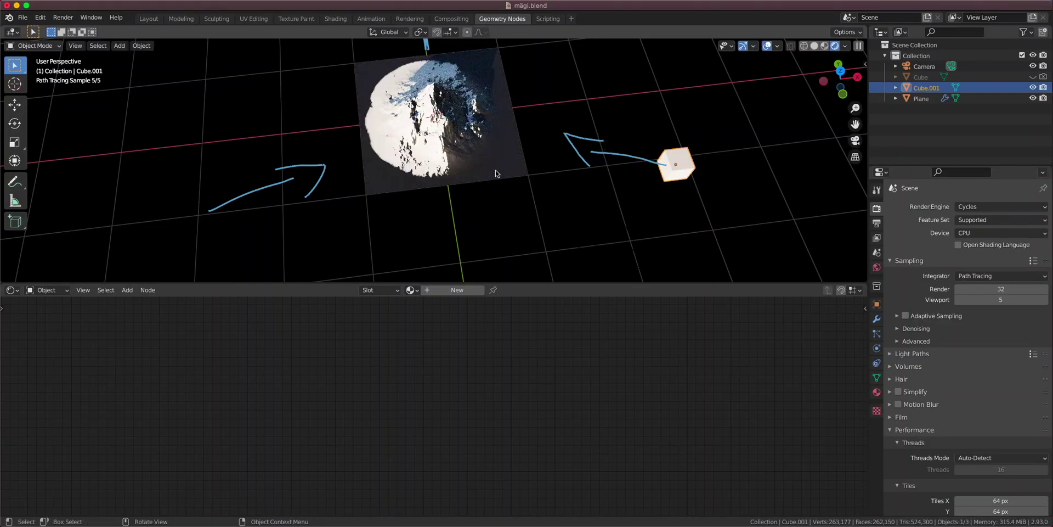
Step: Insert a Vector Math node set to Multiply between the Object output and the Dot Product in the mountain's material
{"action": "middle_click_drag", "start_coordinate": [439, 194], "coordinate": [382, 149]}
{"action": "middle_click_drag", "start_coordinate": [476, 165], "coordinate": [472, 157]}
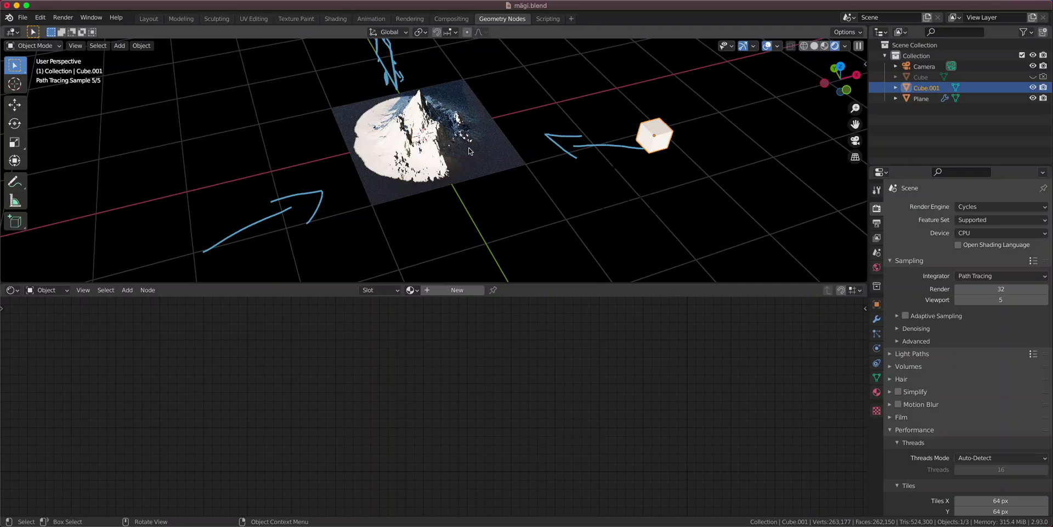
{"action": "left_click", "coordinate": [470, 152]}
{"action": "left_click_drag", "start_coordinate": [411, 328], "coordinate": [420, 339]}
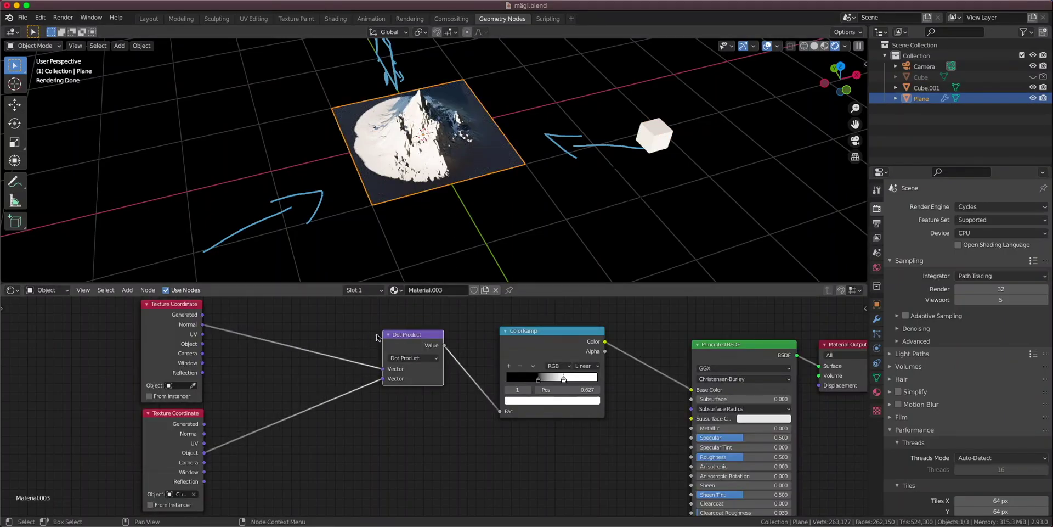
{"action": "left_click_drag", "start_coordinate": [181, 435], "coordinate": [185, 437]}
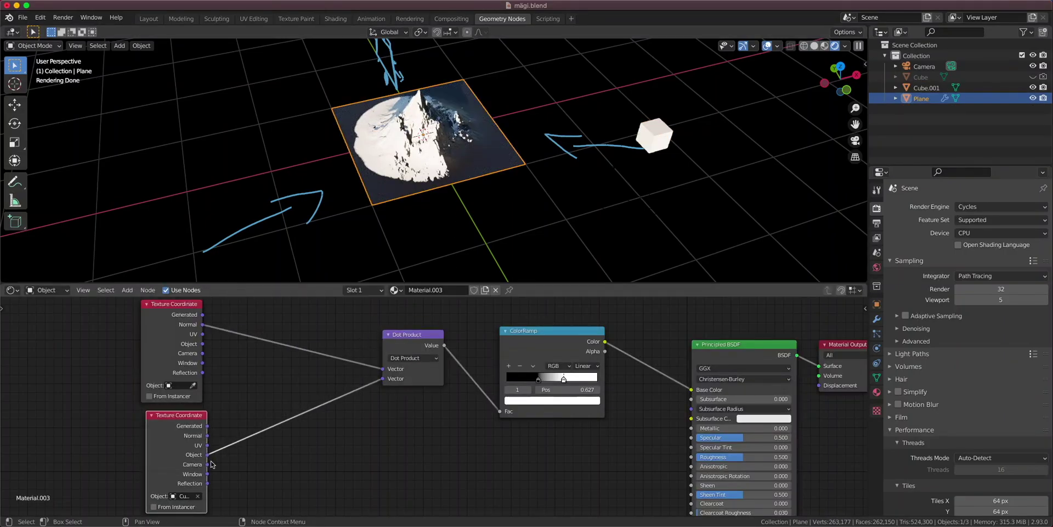
{"action": "key", "text": "shift+a"}
{"action": "type", "text": "vec"}
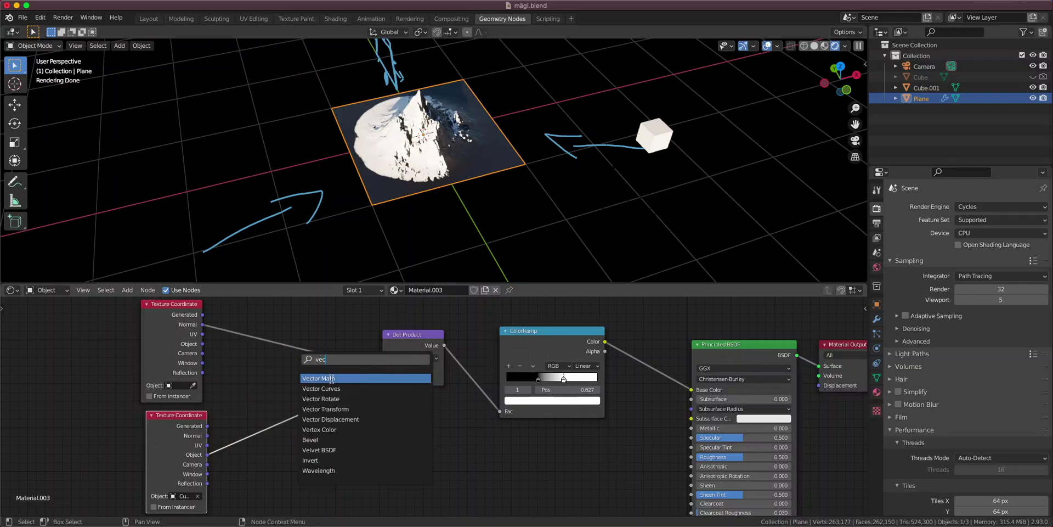
{"action": "left_click", "coordinate": [331, 379]}
{"action": "left_click", "coordinate": [328, 391]}
{"action": "left_click", "coordinate": [325, 402]}
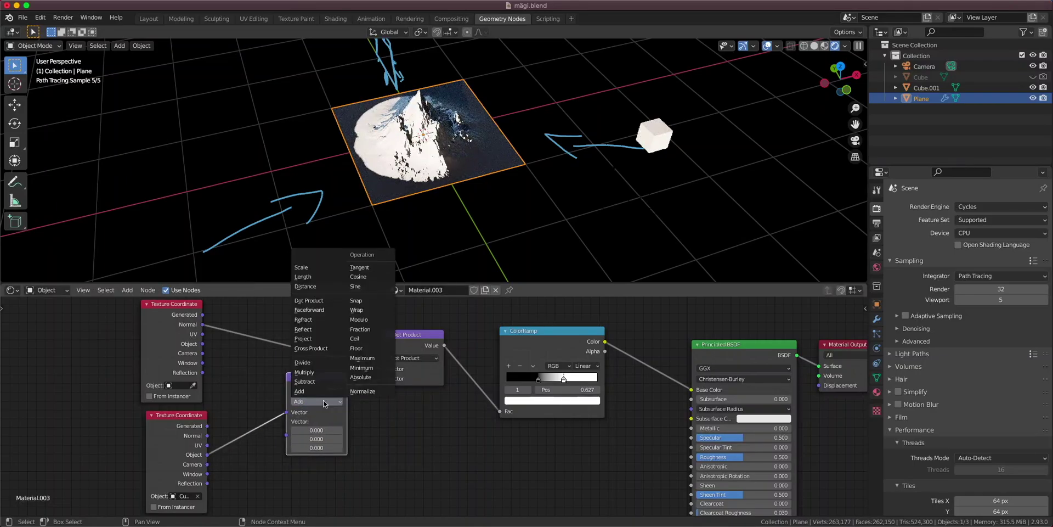
{"action": "left_click", "coordinate": [305, 372]}
Step: Set all three components of the Multiply node's second vector to -1
{"action": "left_click", "coordinate": [314, 429]}
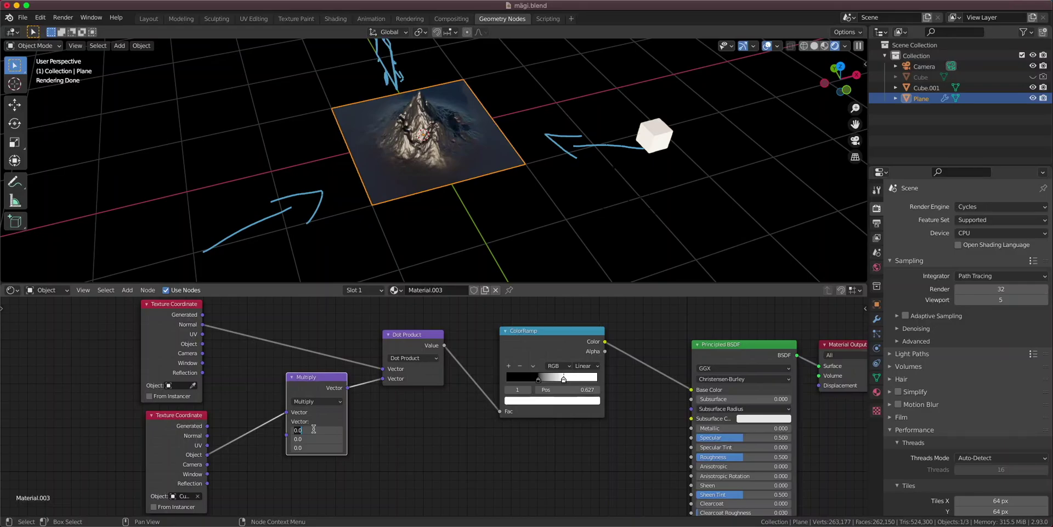
{"action": "type", "text": "-1"}
{"action": "key", "text": "Return"}
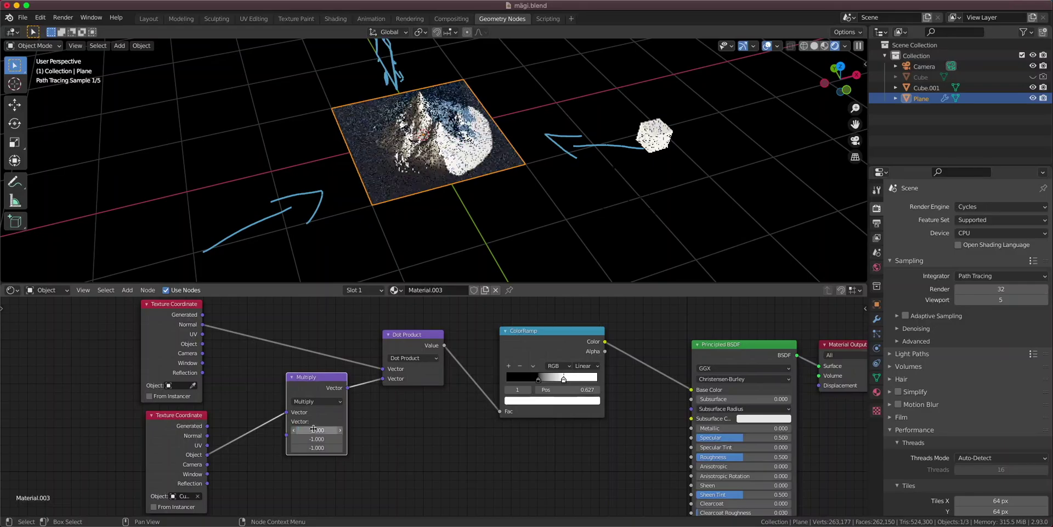
Step: Move the cube around the mountain with Z locked, and freely reposition it higher and farther from the mountain's right side
{"action": "middle_click_drag", "start_coordinate": [351, 208], "coordinate": [648, 181]}
{"action": "left_click", "coordinate": [678, 181]}
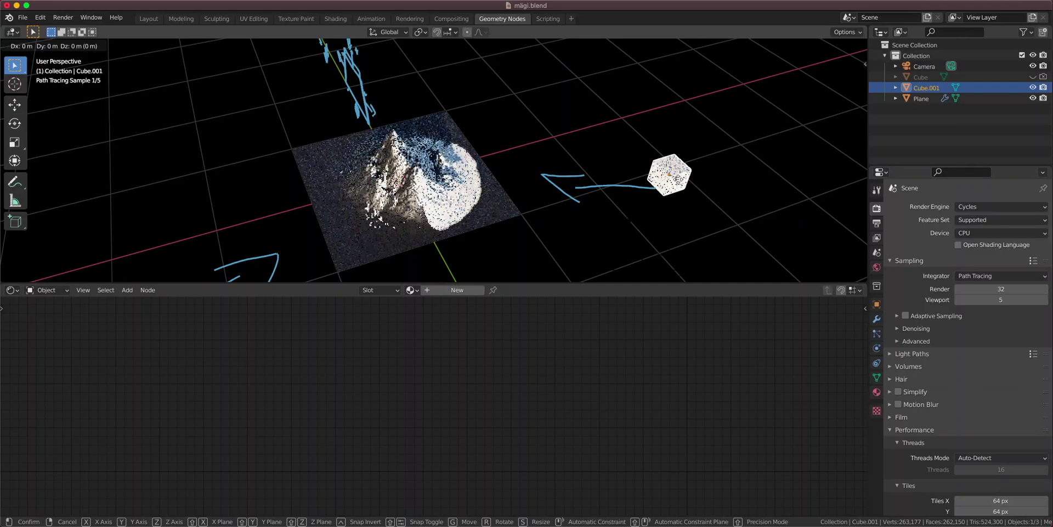
{"action": "key", "text": "g"}
{"action": "key", "text": "shift+z"}
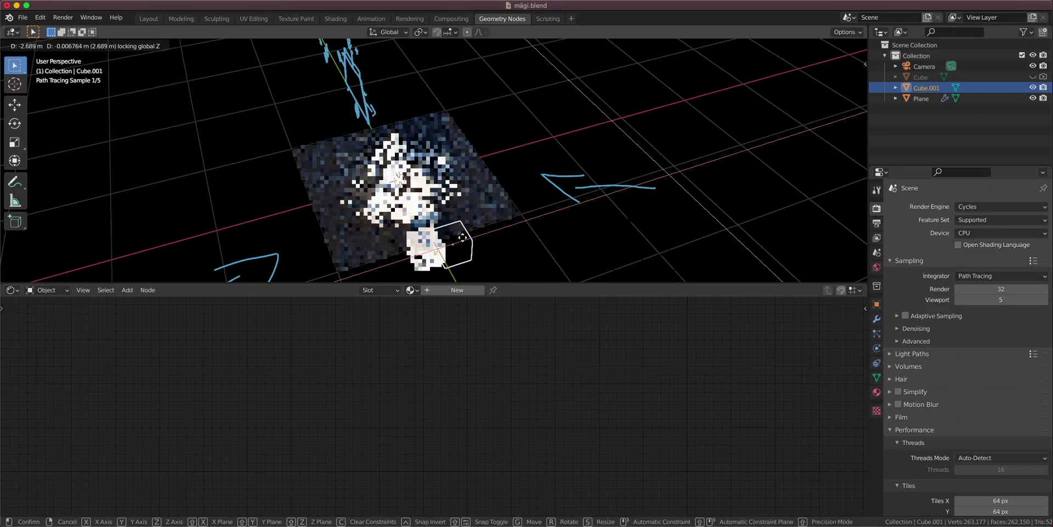
{"action": "left_click", "coordinate": [511, 183]}
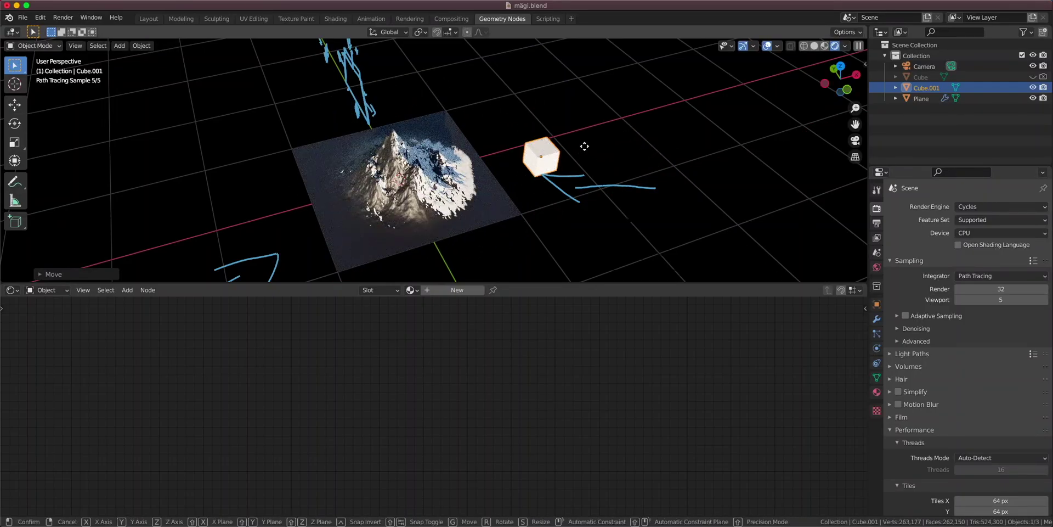
{"action": "key", "text": "g"}
{"action": "left_click", "coordinate": [704, 114]}
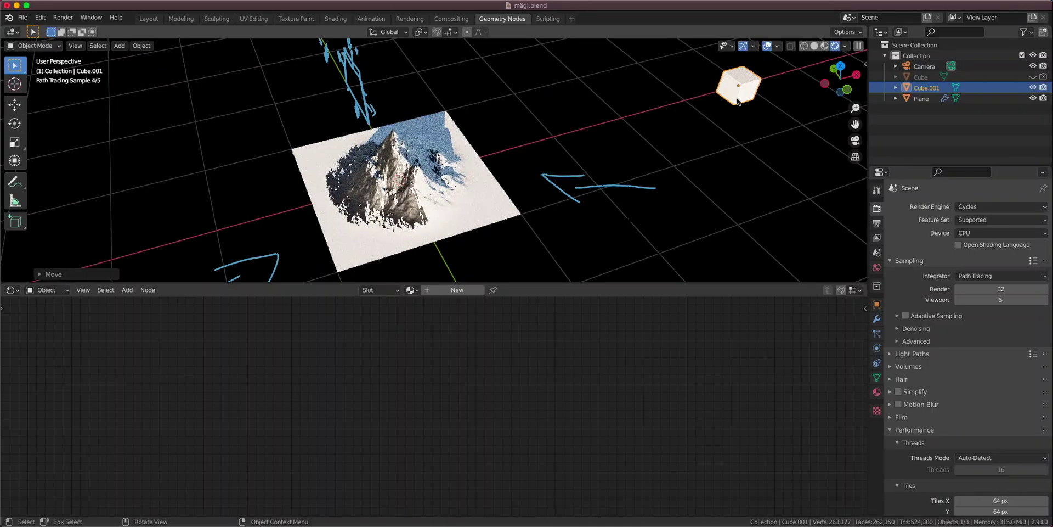
{"action": "middle_click_drag", "start_coordinate": [660, 136], "coordinate": [590, 140]}
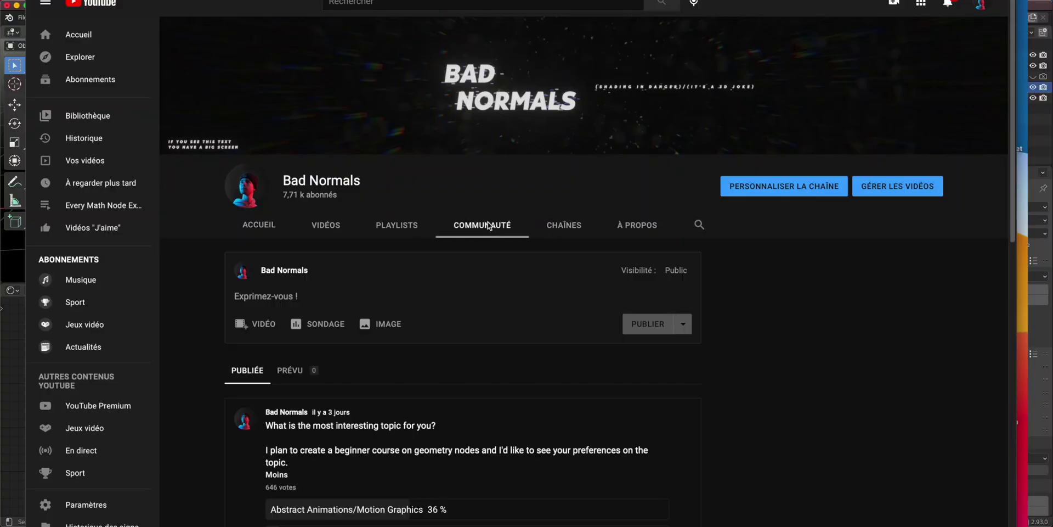
Step: Switch to the Bad Normals YouTube community page and view the poll on geometry nodes course topics
{"action": "scroll", "coordinate": [467, 312], "scroll_direction": "down", "scroll_amount": 5}
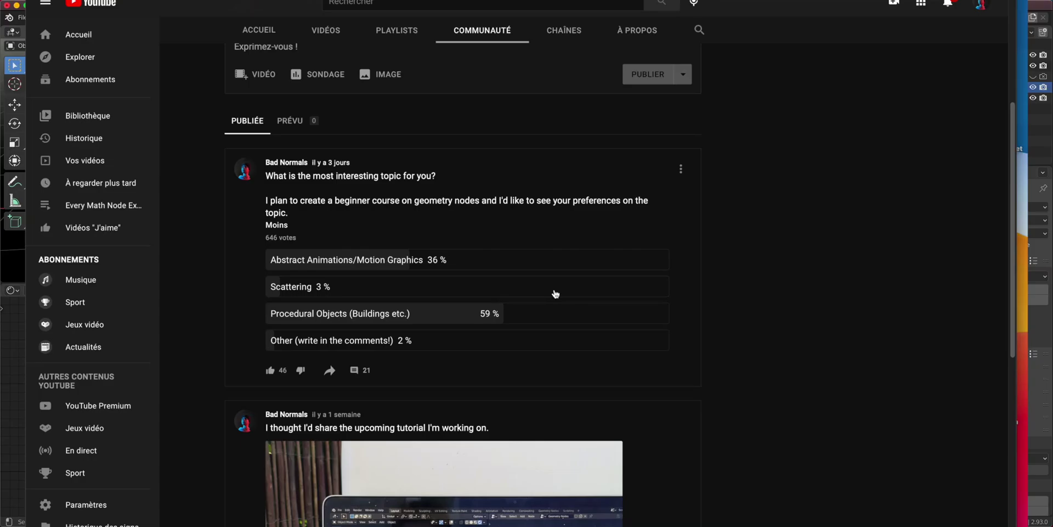